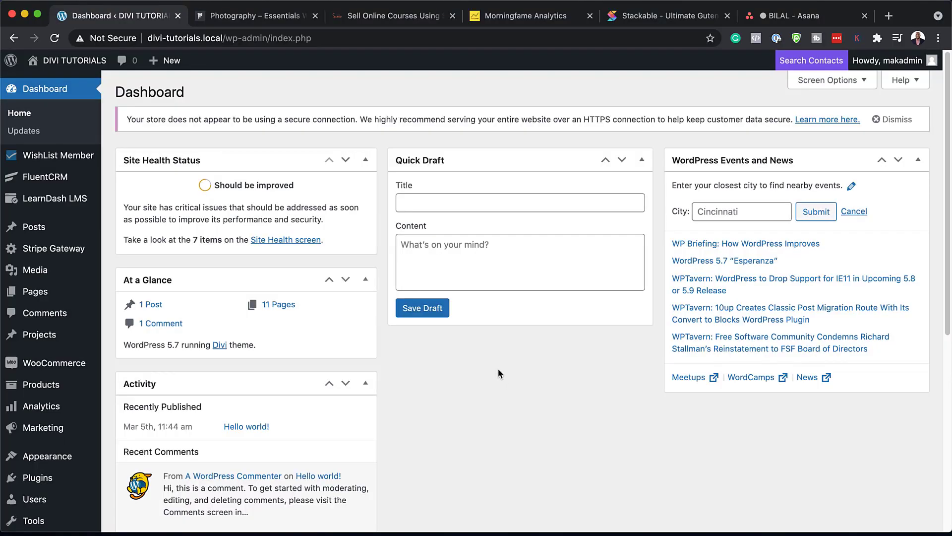
Create a new page titled "Tutorial" and start building it from scratch with the Divi Builder, without inserting a row.
mouse_move(45, 295)
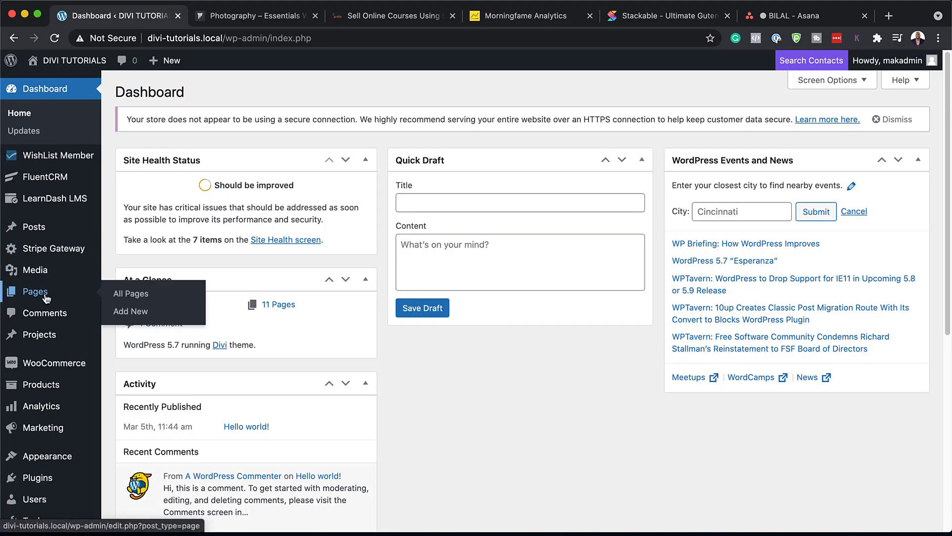
click(133, 312)
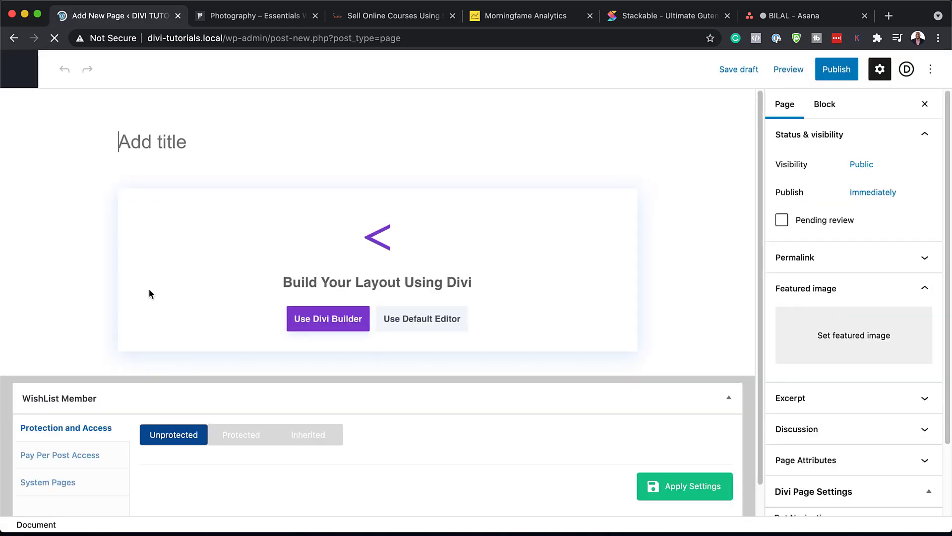
text(Tutorial)
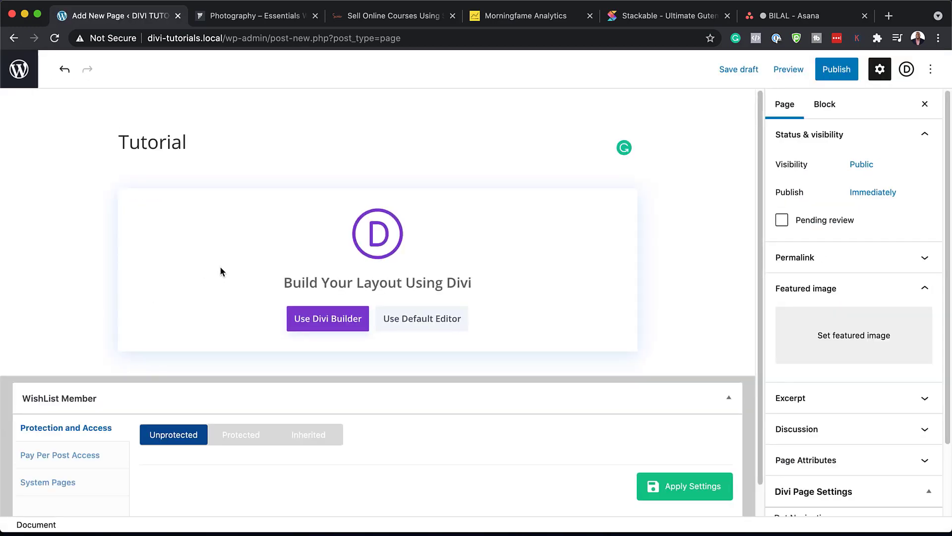
click(343, 326)
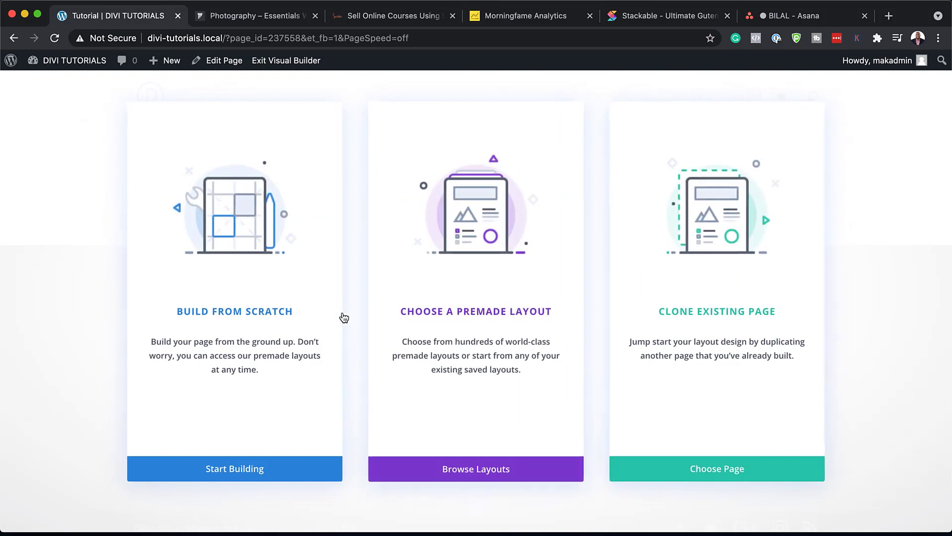
click(258, 317)
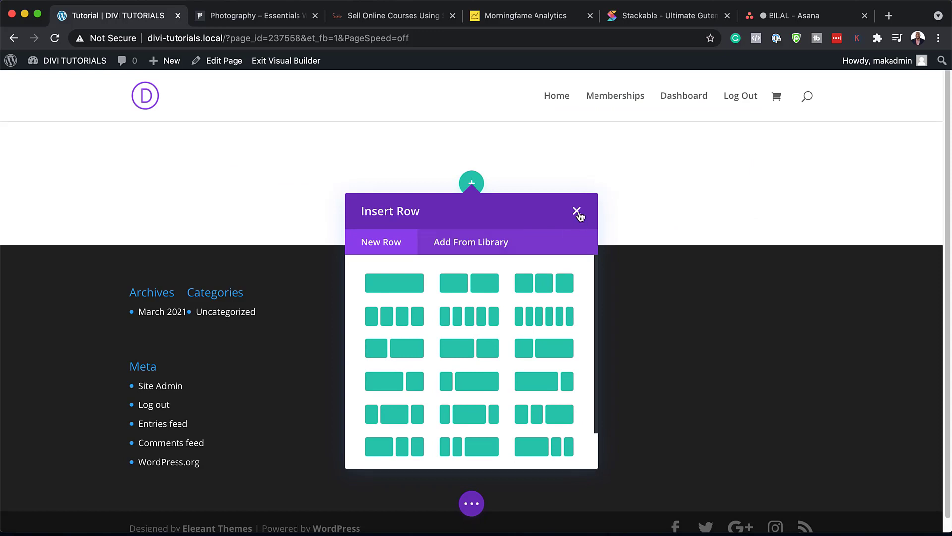
click(577, 212)
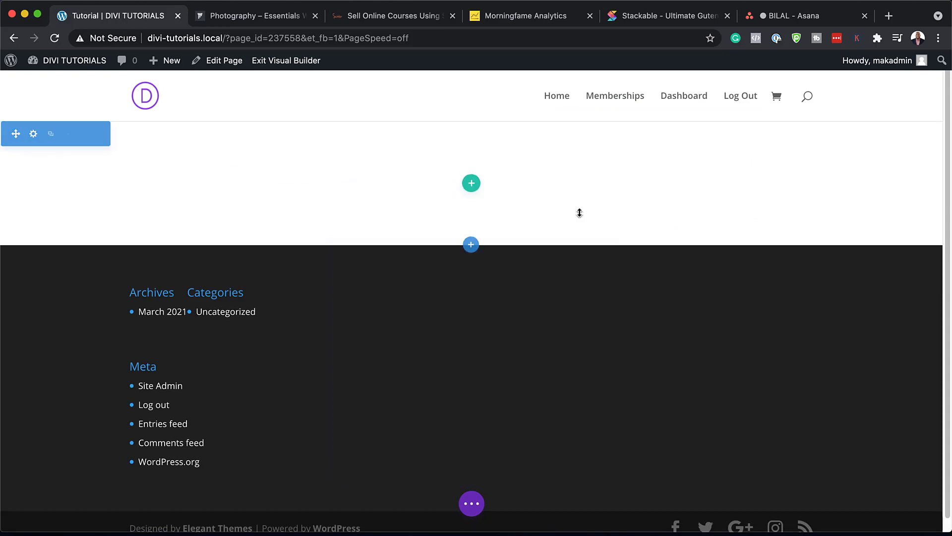
Set the empty section's background color to #00965a.
click(34, 135)
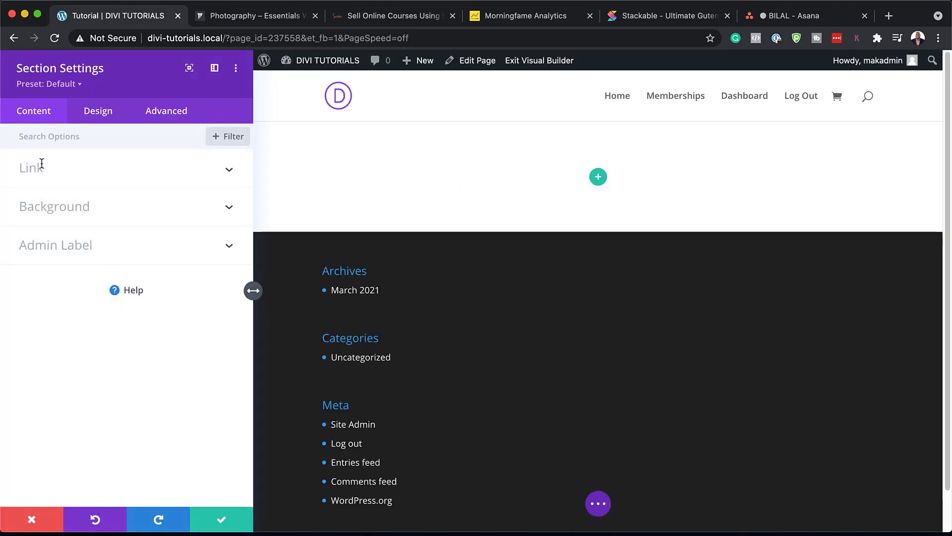
click(55, 206)
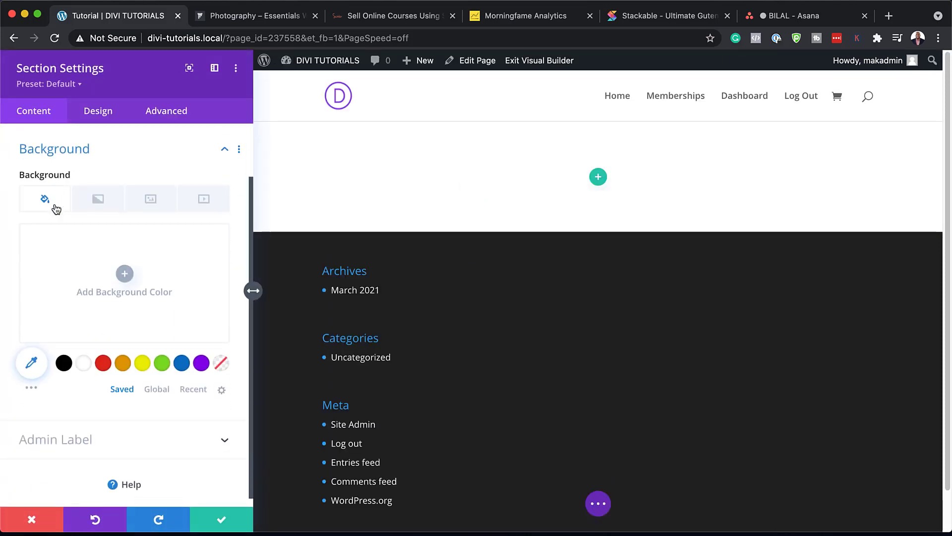
click(125, 267)
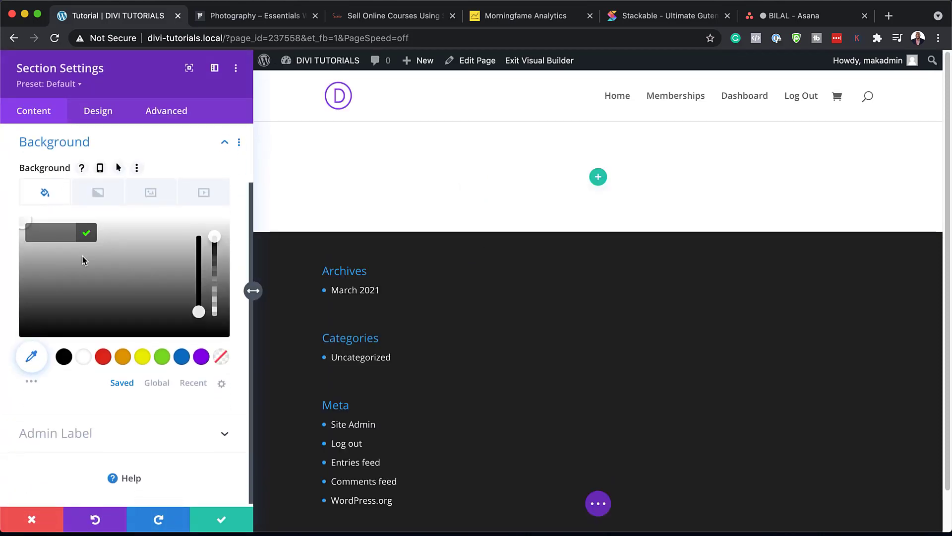
click(51, 232)
text(#00965a)
key(Return)
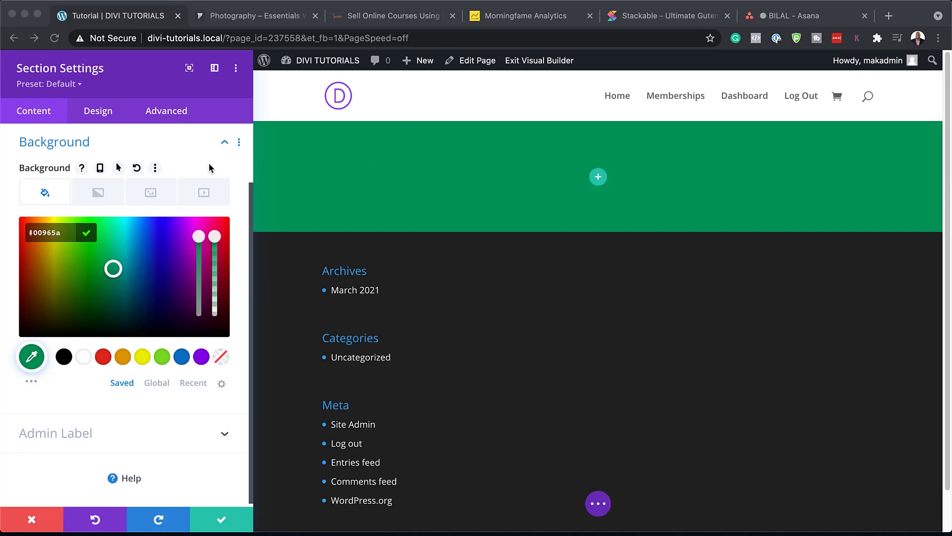
Set the section's maximum height to 100vh in its sizing options.
click(98, 110)
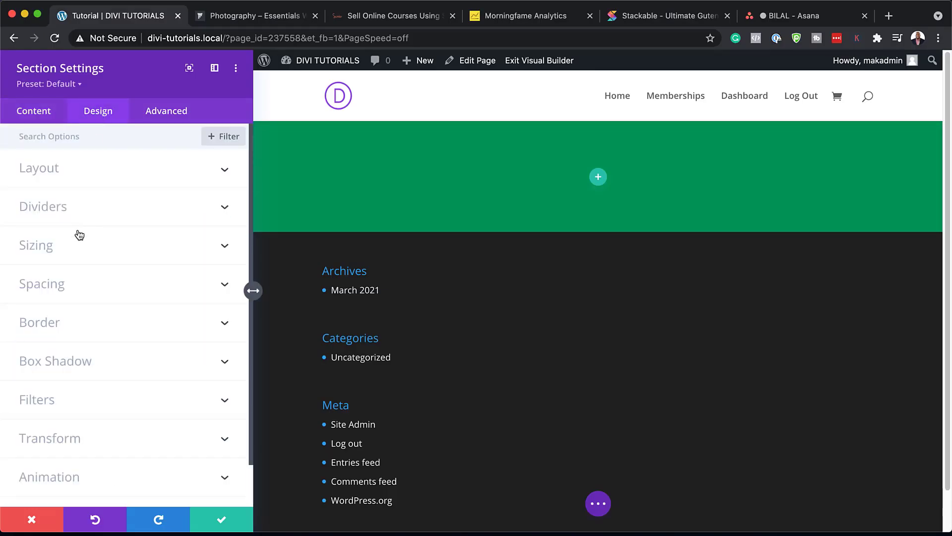
click(72, 250)
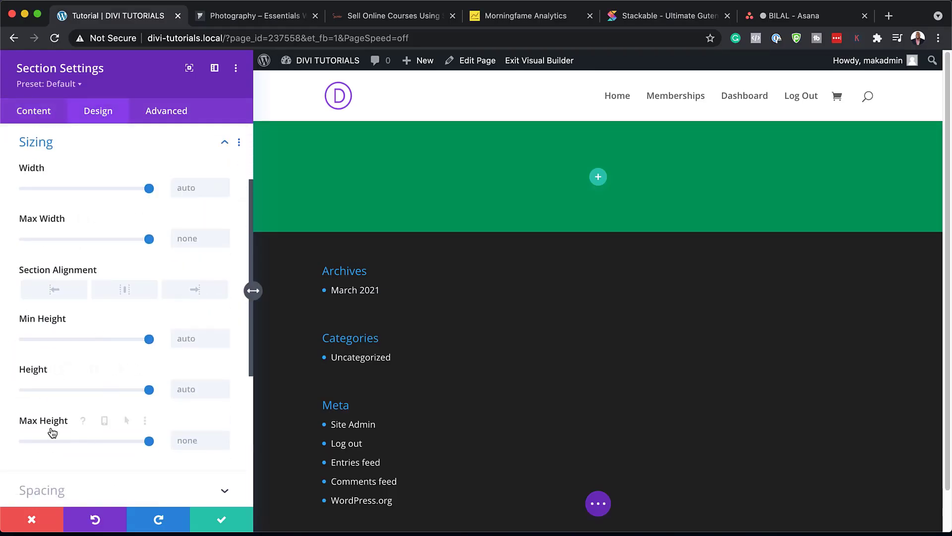
click(181, 439)
text(100vh)
click(230, 473)
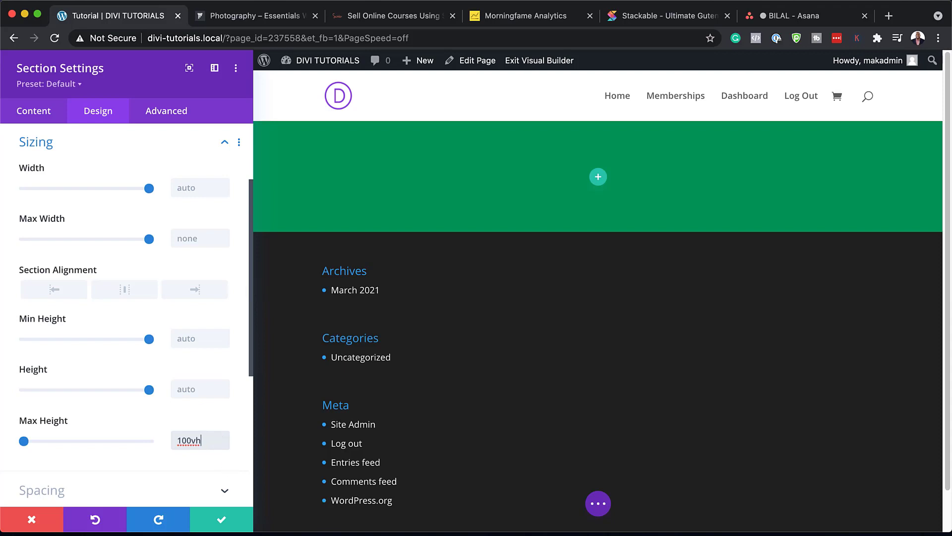
Set the section's horizontal and vertical overflow to Hidden and save the section settings.
click(167, 111)
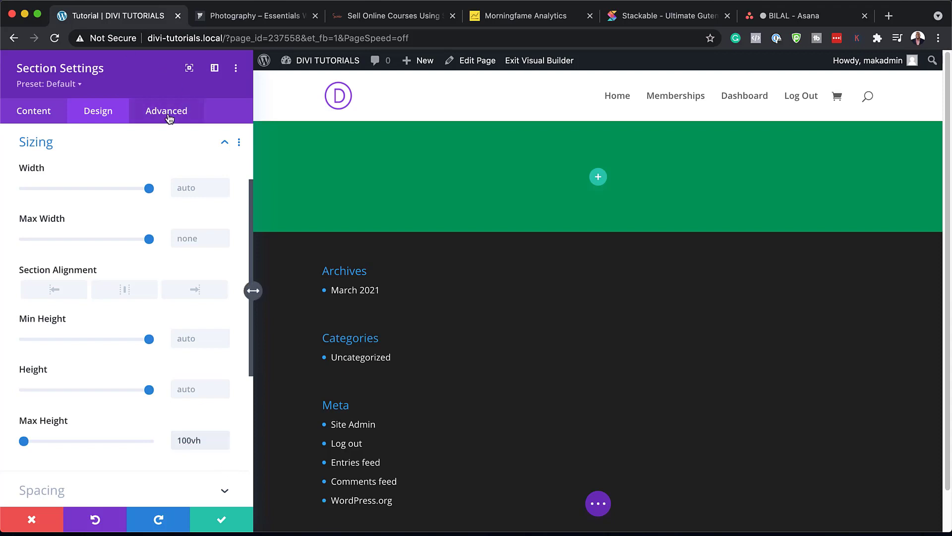
click(75, 257)
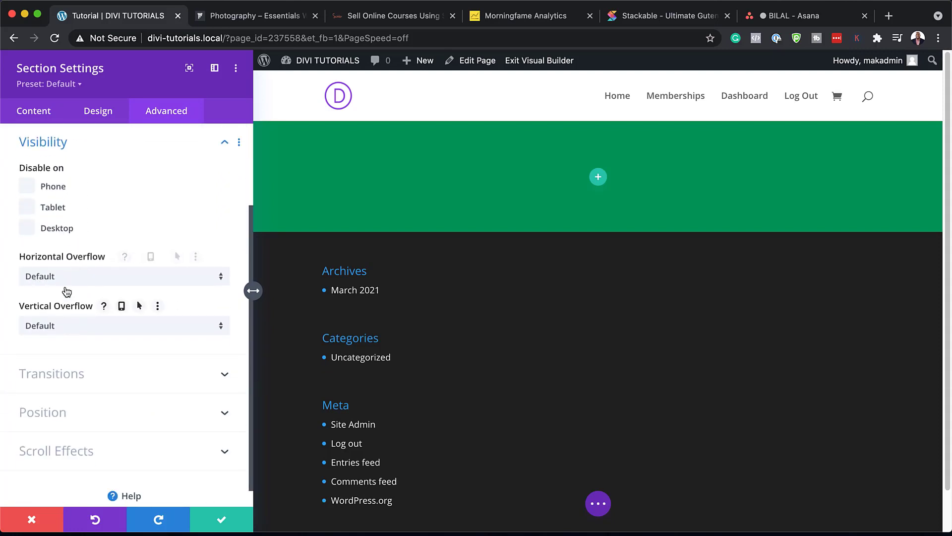
click(77, 276)
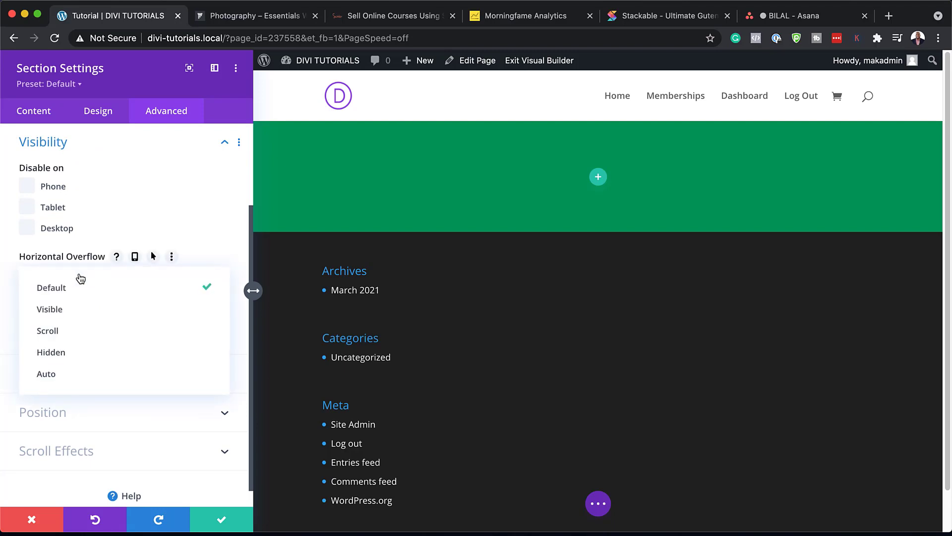
click(75, 363)
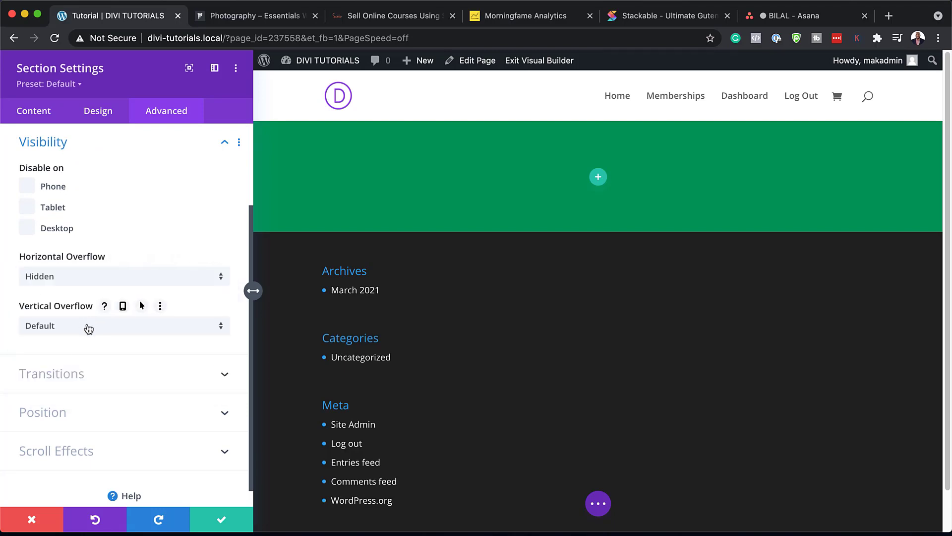
click(88, 326)
click(93, 405)
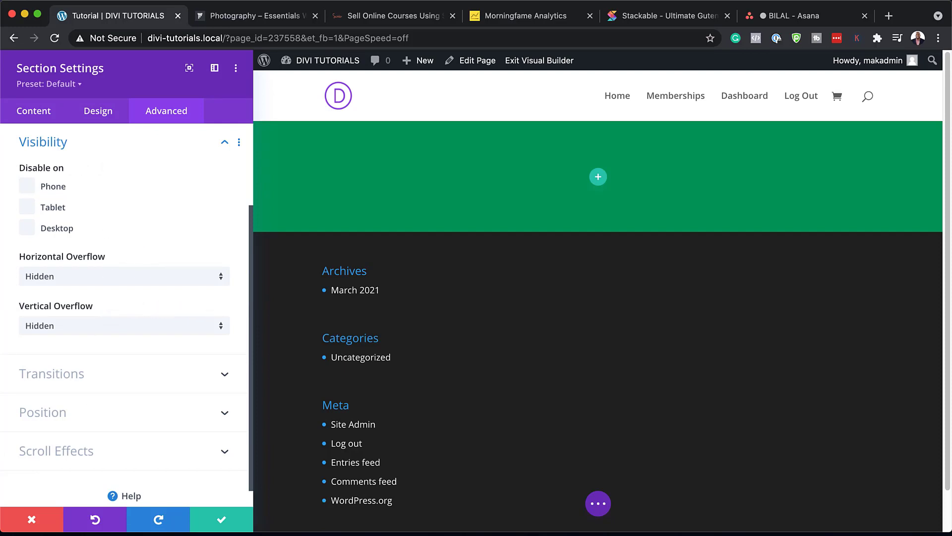
click(221, 519)
Insert a row with two equal columns in the green section, without adding a module.
click(473, 183)
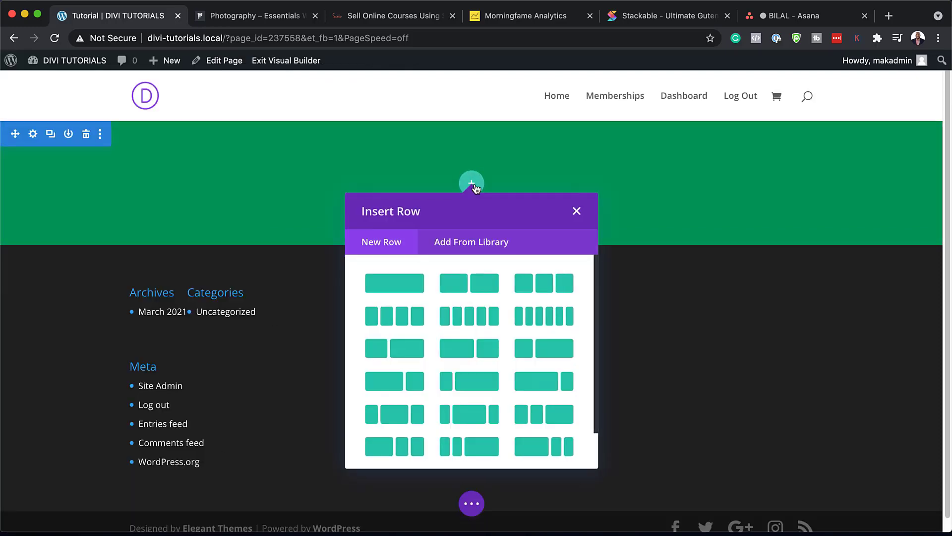
click(489, 288)
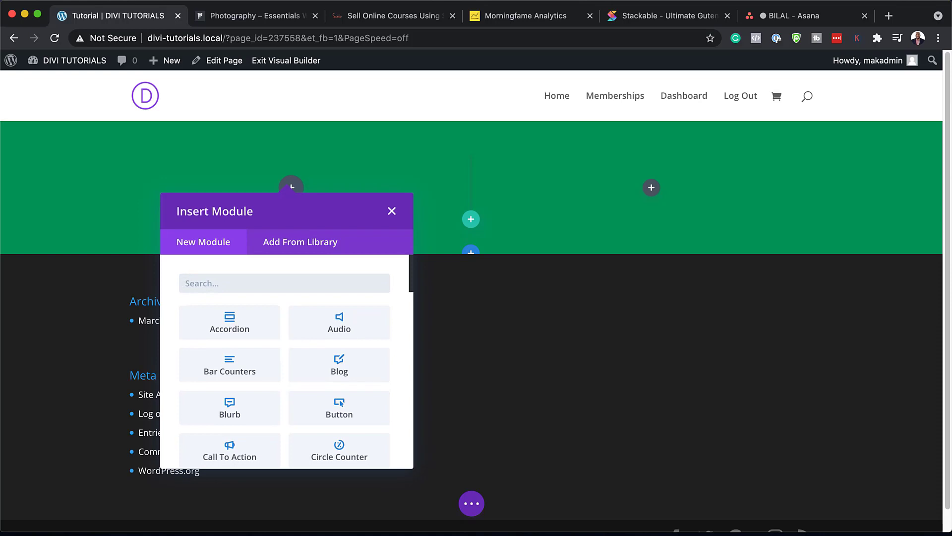
click(391, 212)
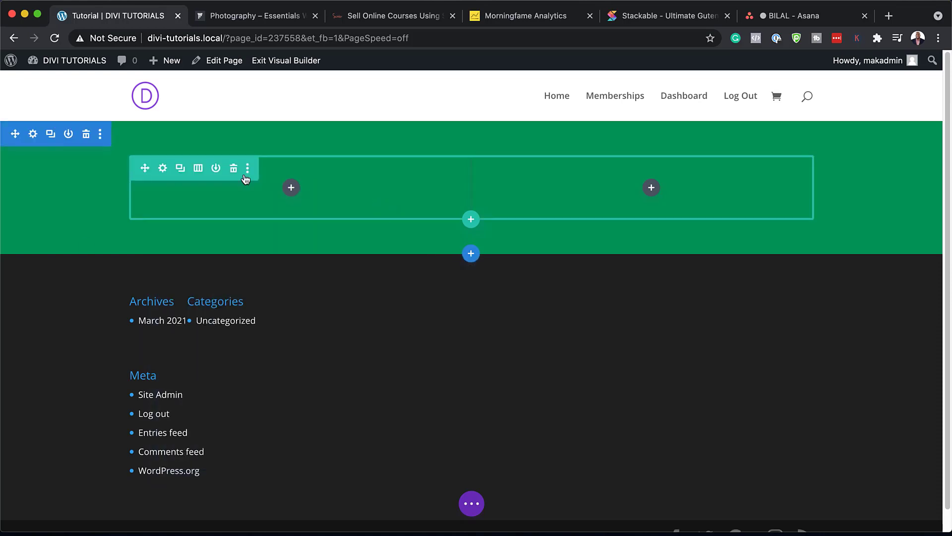
Set the two-column row's width to 100% and its maximum width to none.
click(165, 168)
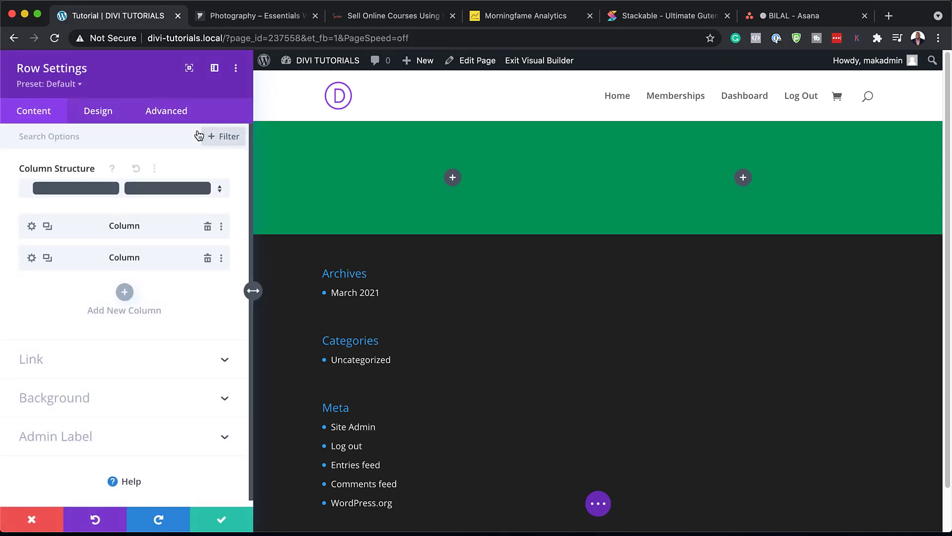
click(105, 113)
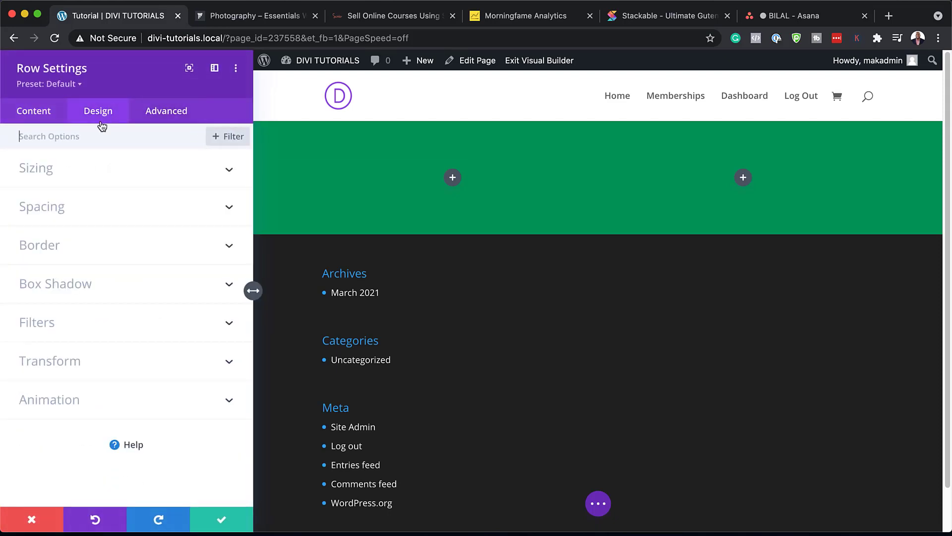
click(69, 177)
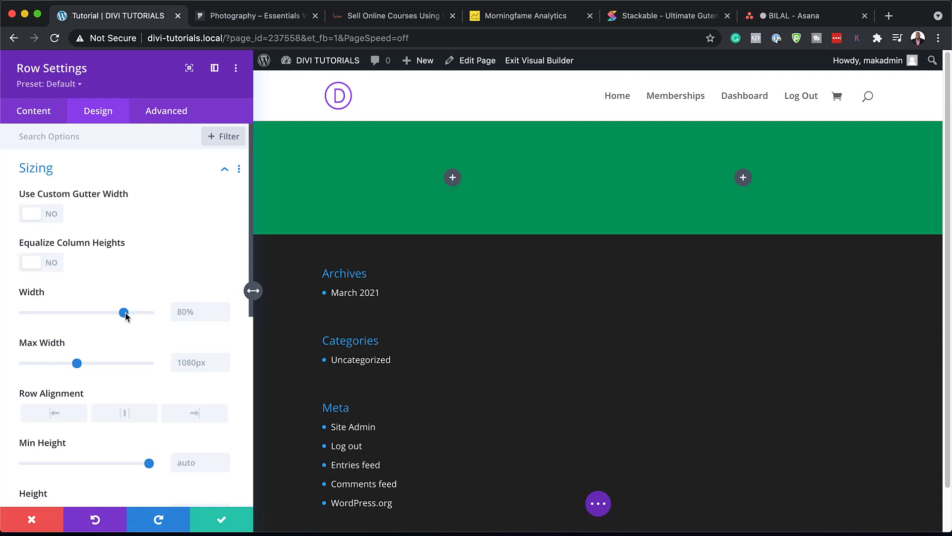
drag(125, 314, 172, 318)
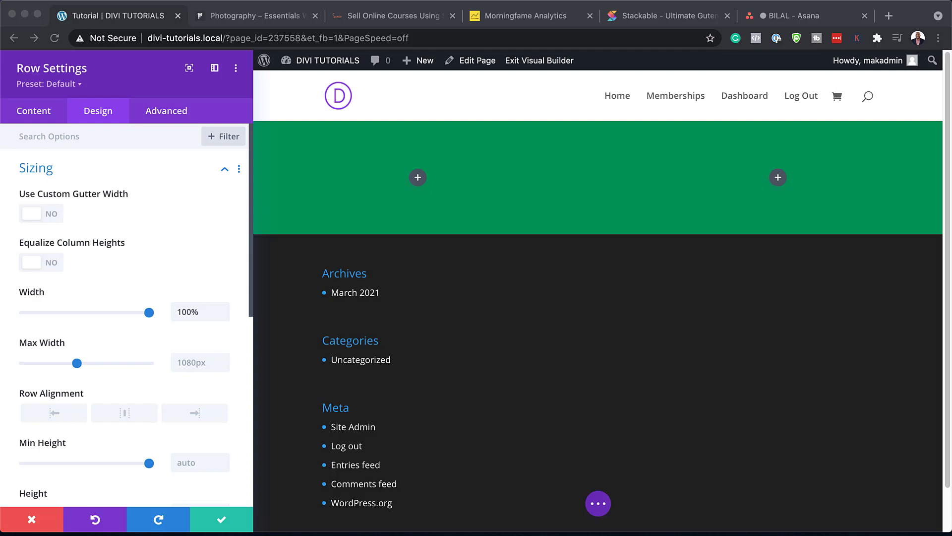
click(190, 362)
text(none)
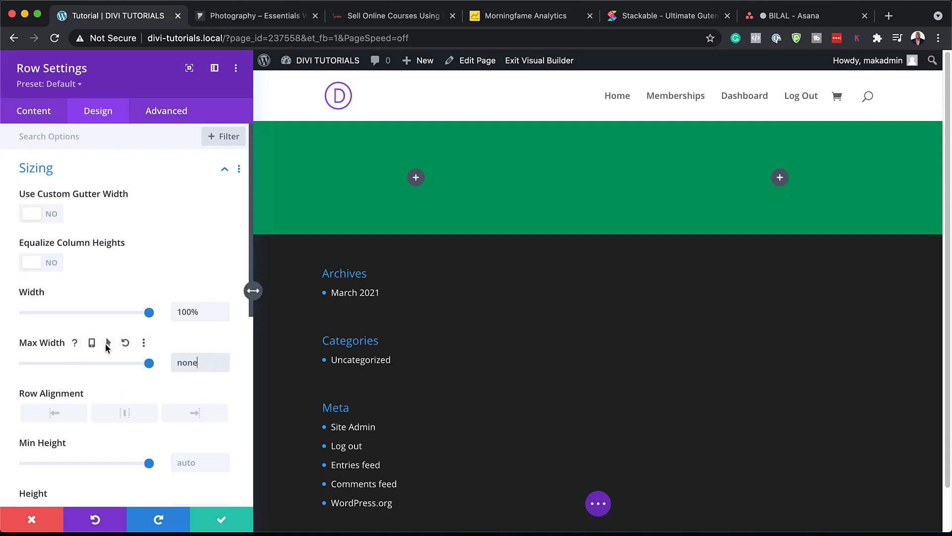
Give the row's first column 60px of bottom padding and 10vw of right padding.
click(33, 111)
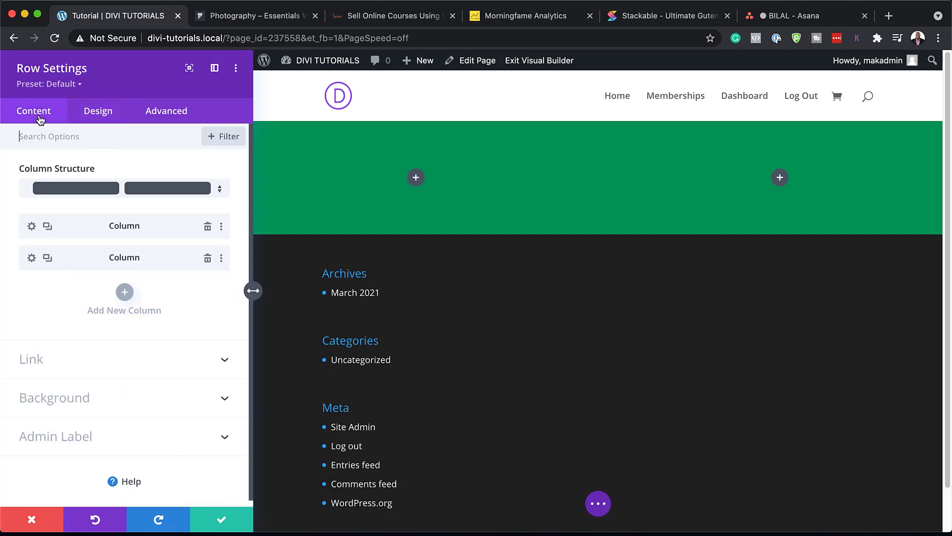
click(33, 226)
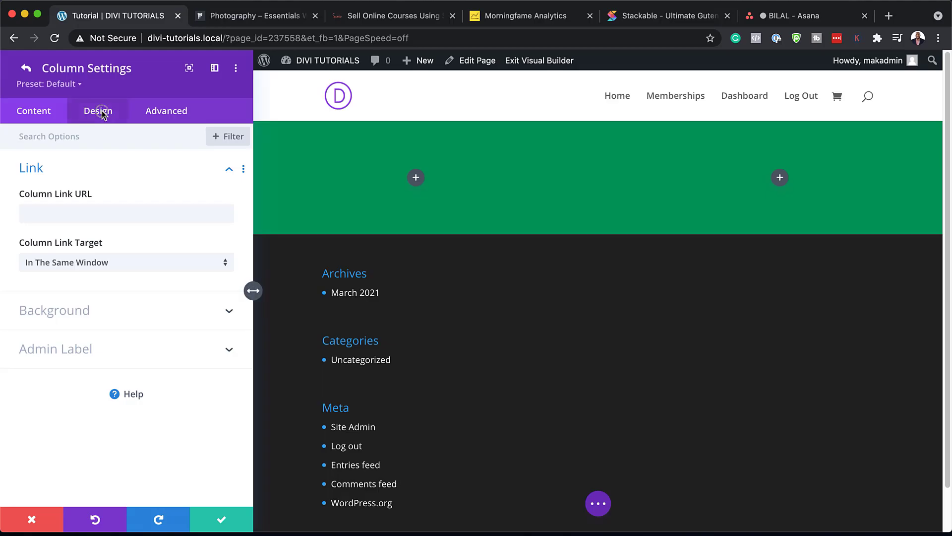
click(99, 110)
click(61, 172)
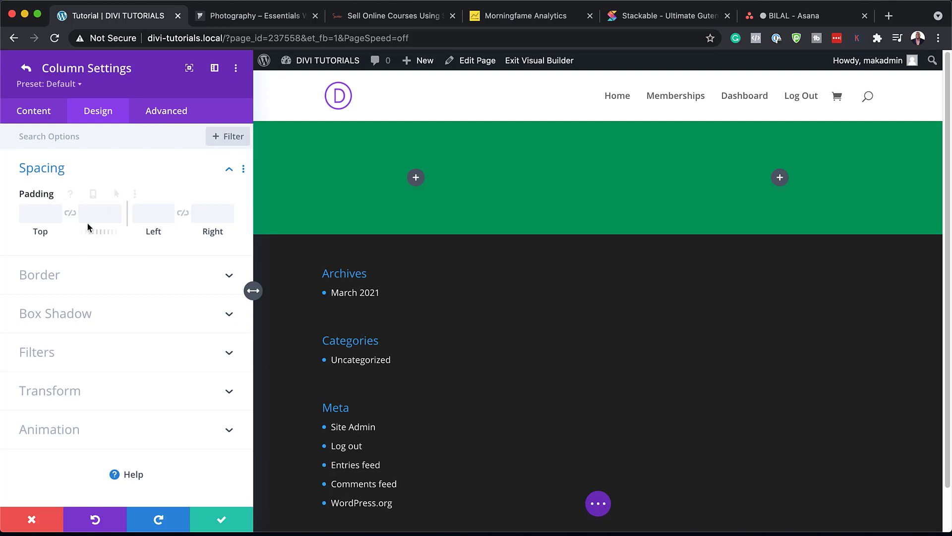
text(60px)
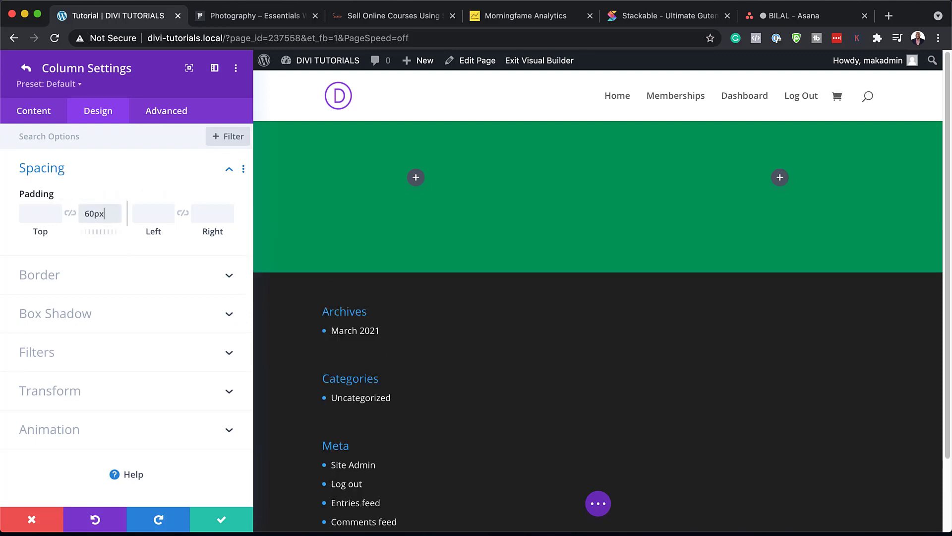
click(210, 213)
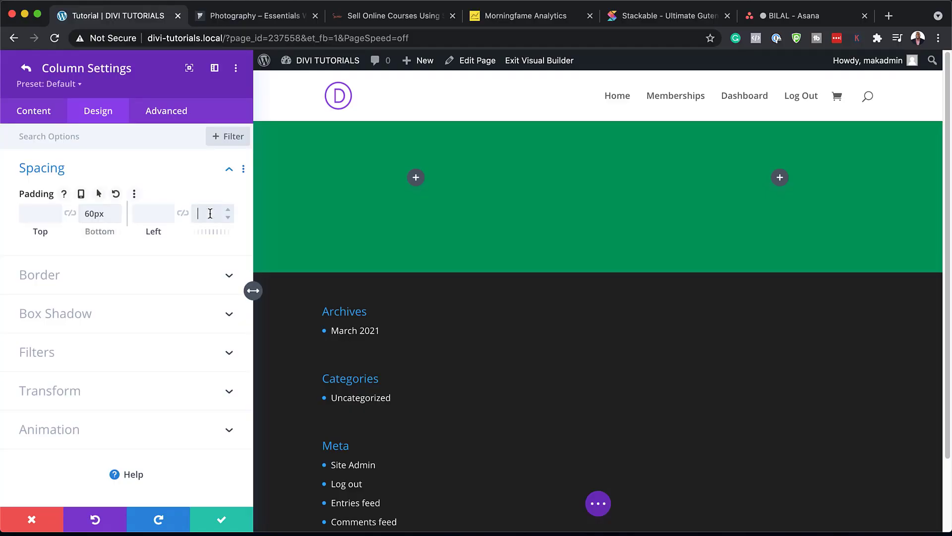
text(10vw)
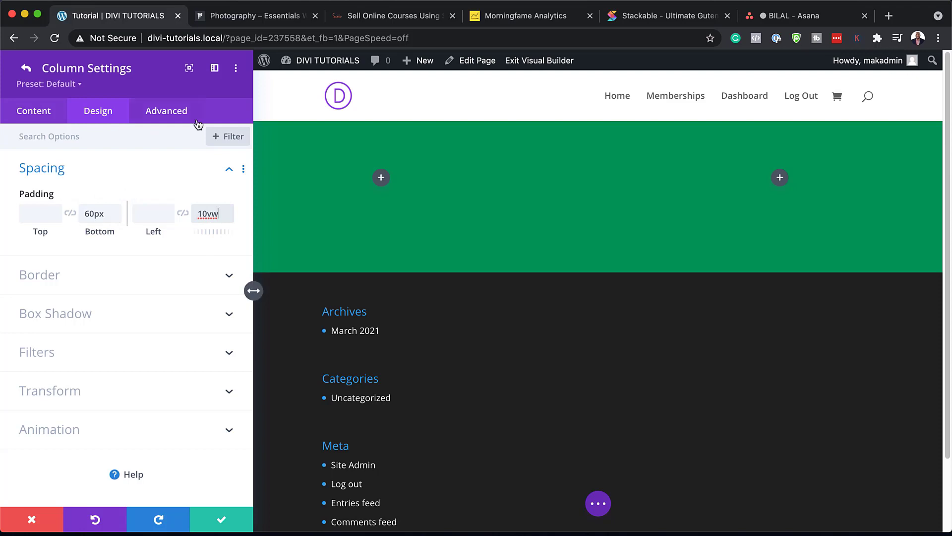
Enable responsive padding for the first column, set its tablet padding to 5% left and right, and save the column and row settings.
mouse_move(92, 194)
click(85, 196)
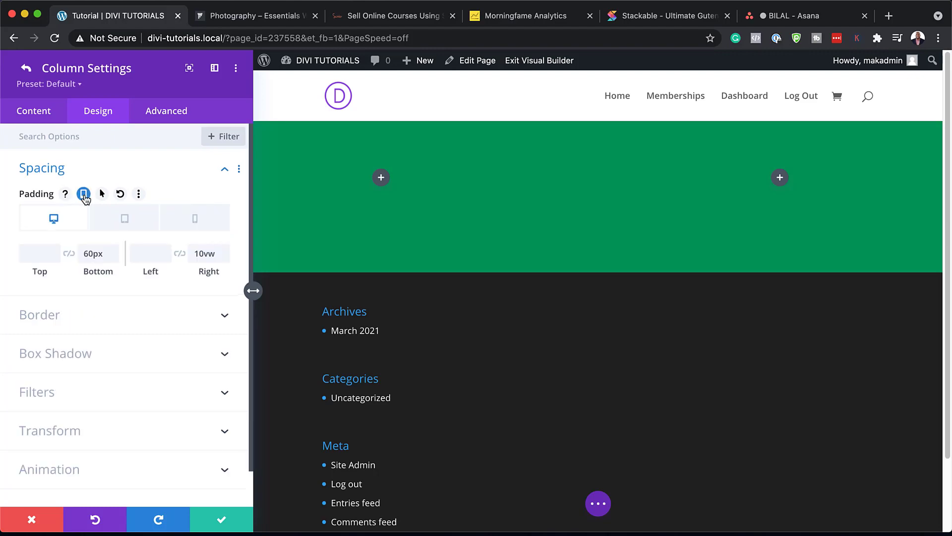
click(126, 220)
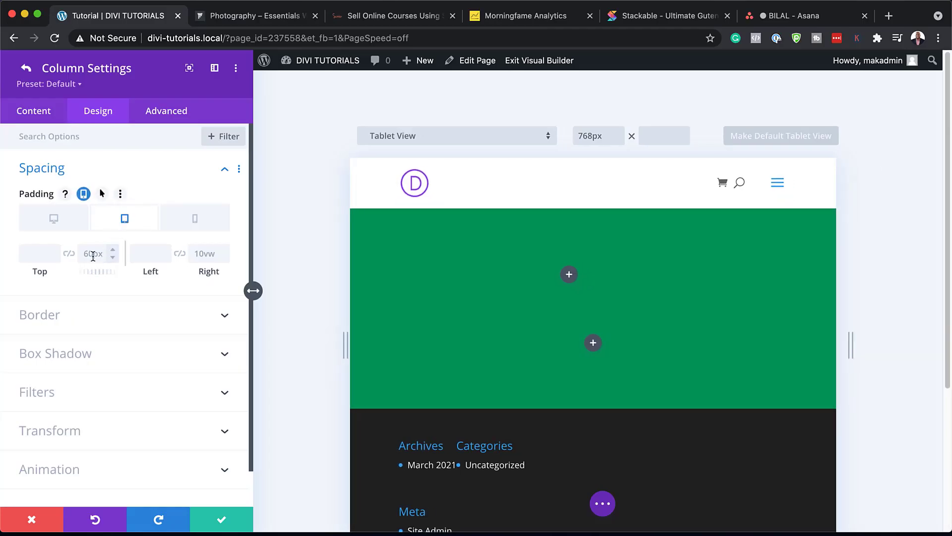
click(147, 255)
text(5%)
click(202, 253)
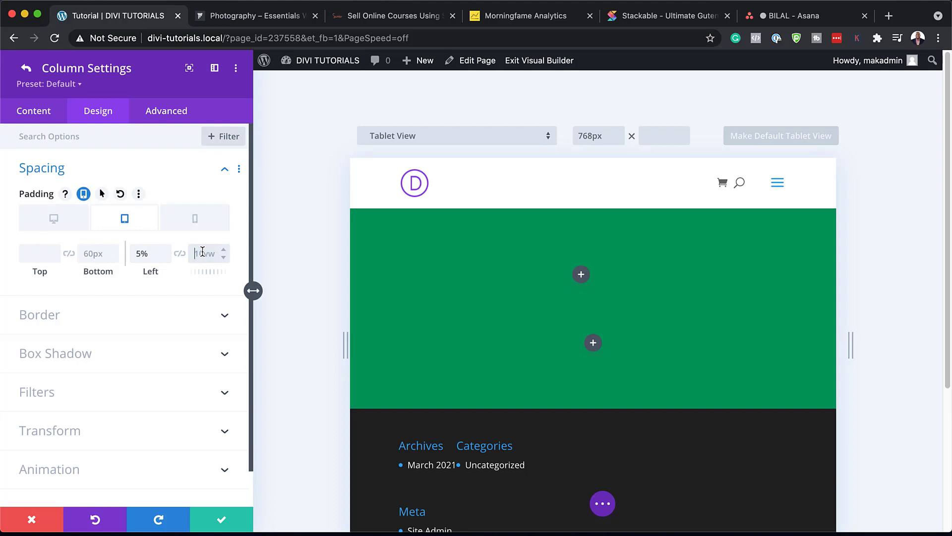
click(196, 217)
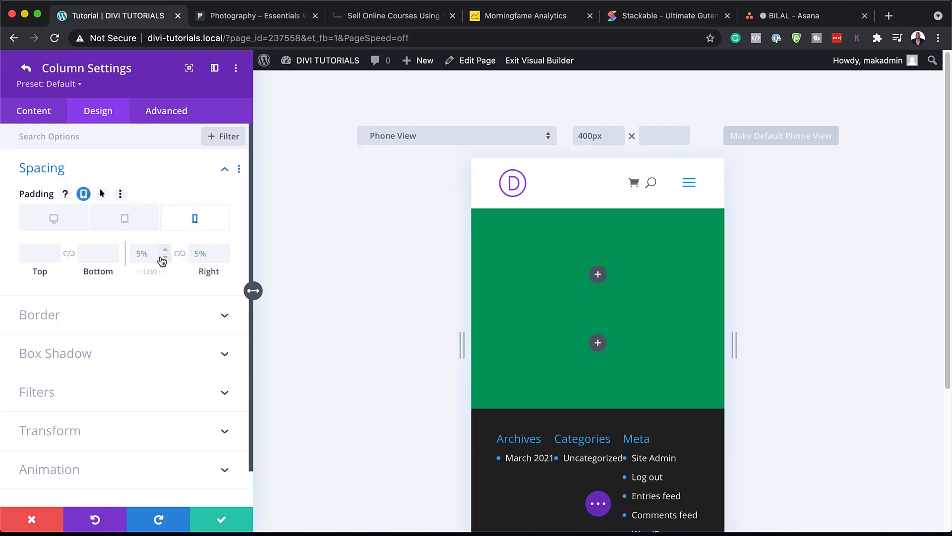
click(64, 218)
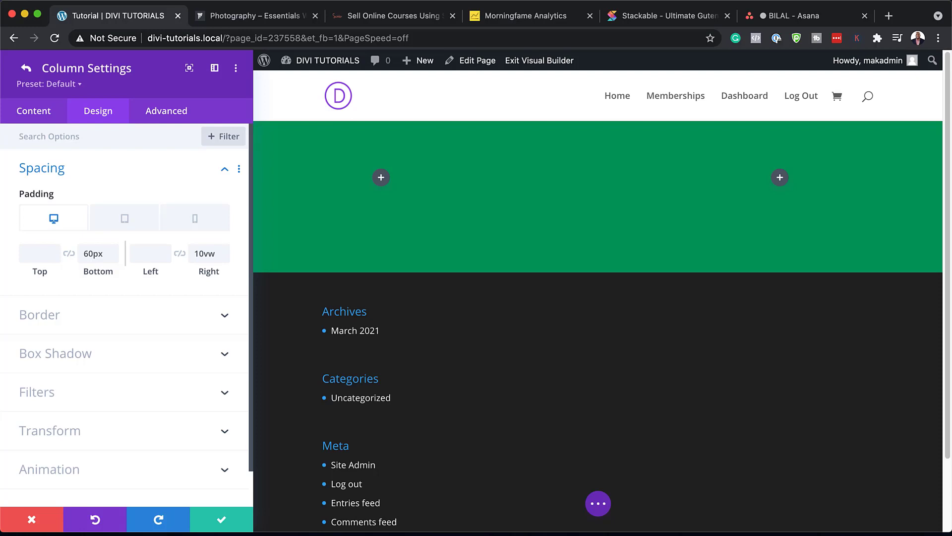
click(222, 522)
click(222, 522)
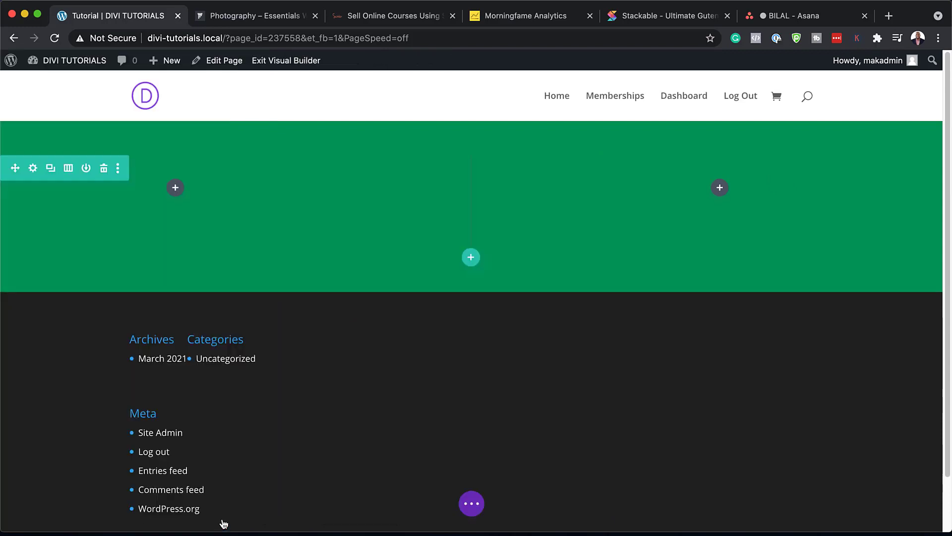
Add a Text module to the first column with the separate lines Divi, Bloom, Monarch, Leads, Elegant, Extra, Nexus, Blue Sky, Serene and Nimble.
click(176, 189)
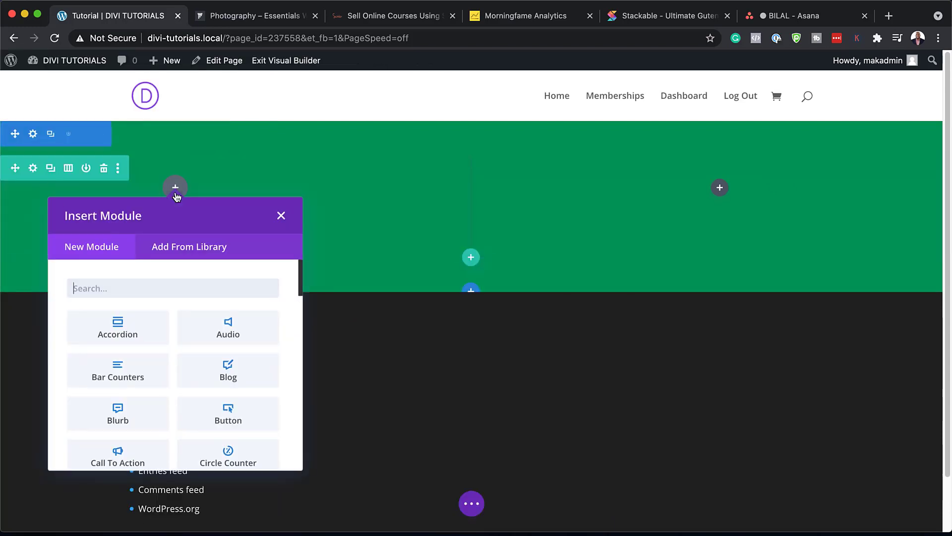
text(text)
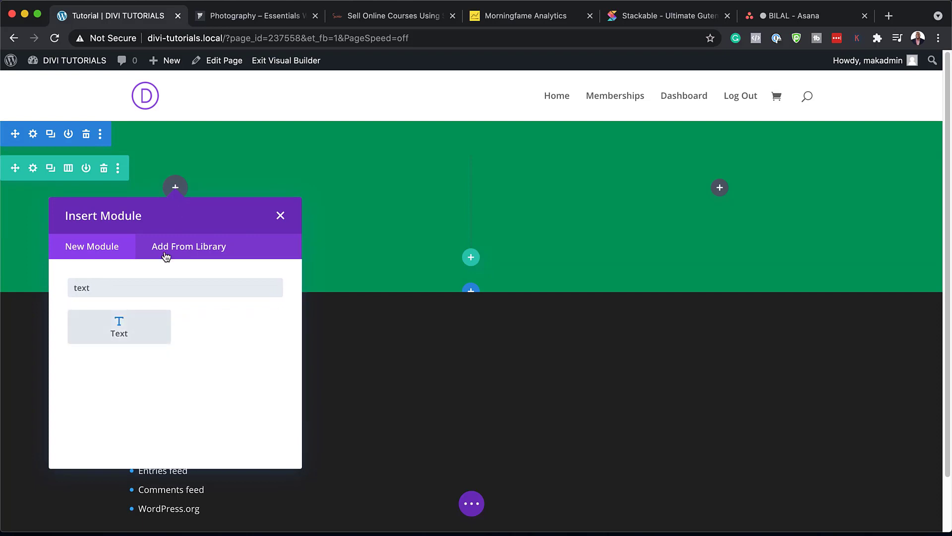
click(119, 326)
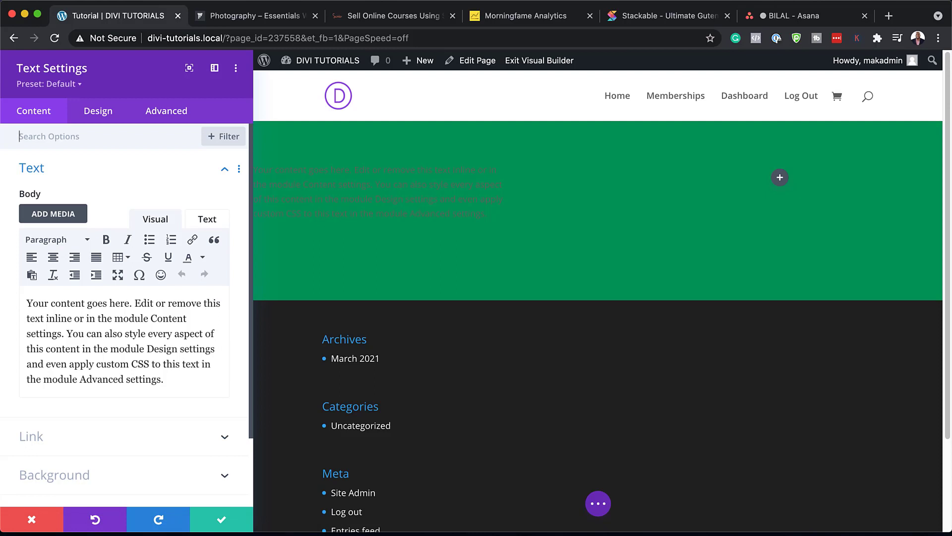
drag(165, 380, 4, 303)
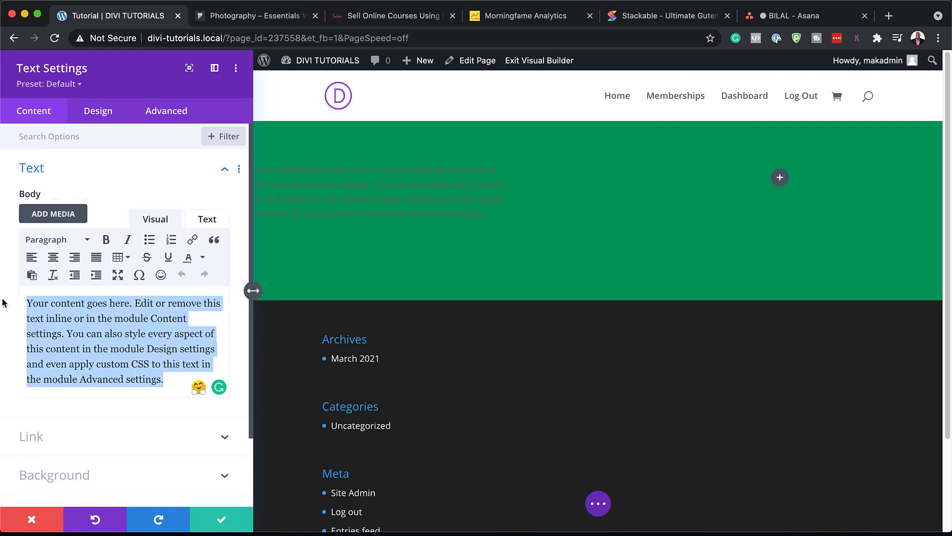
text(Divi Bloom Monarch Leads Elegant Extra Nexus Blue Sky Serene Nimble)
scroll(97, 383, down, 3)
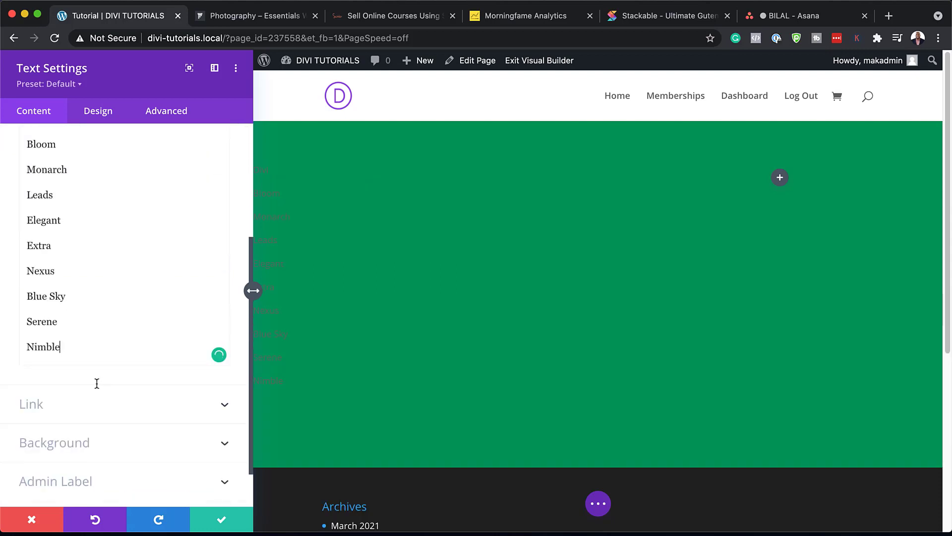
scroll(145, 350, up, 4)
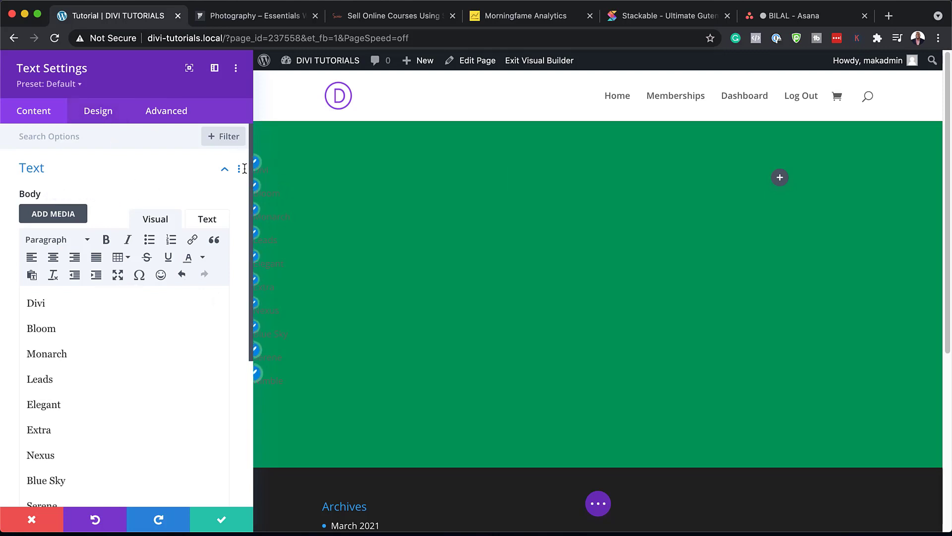
Style the product-name list's text in the Work Sans font with Bold weight and black color.
click(97, 113)
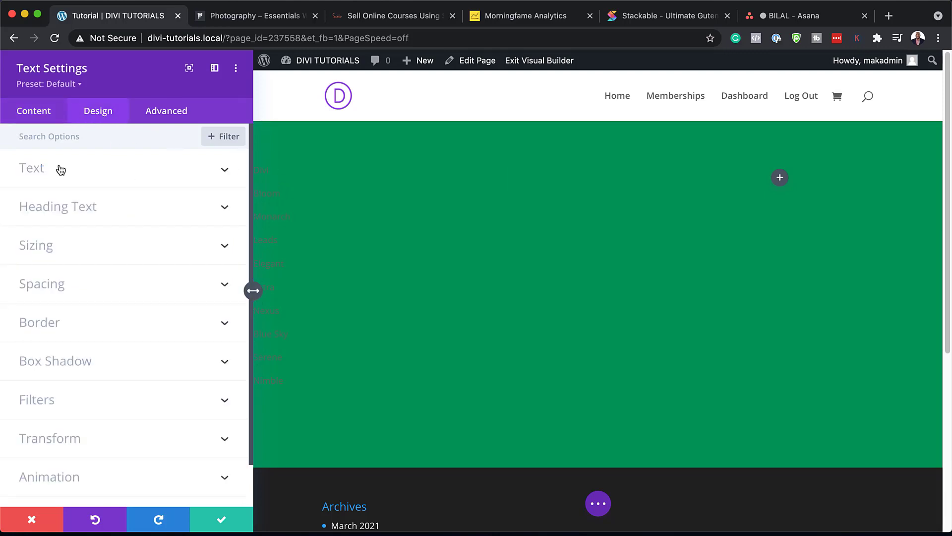
click(44, 171)
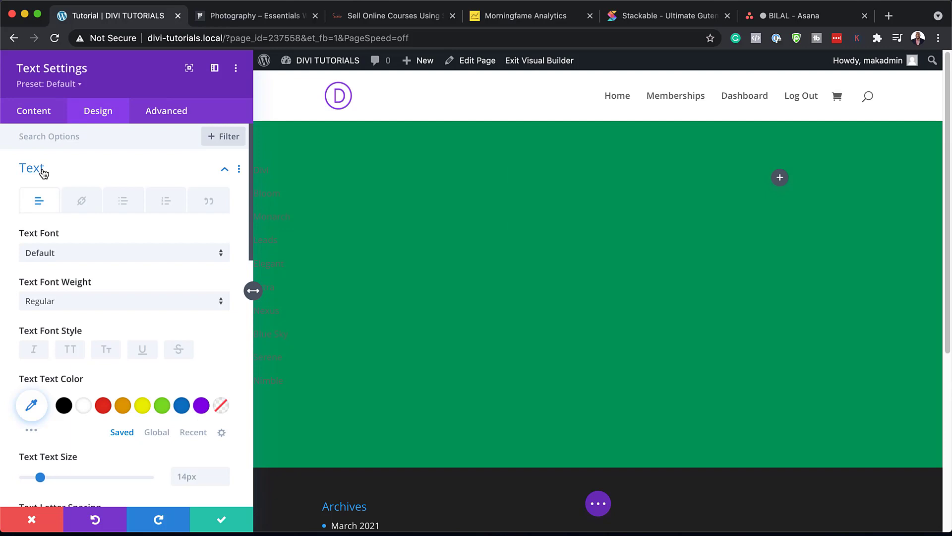
click(74, 262)
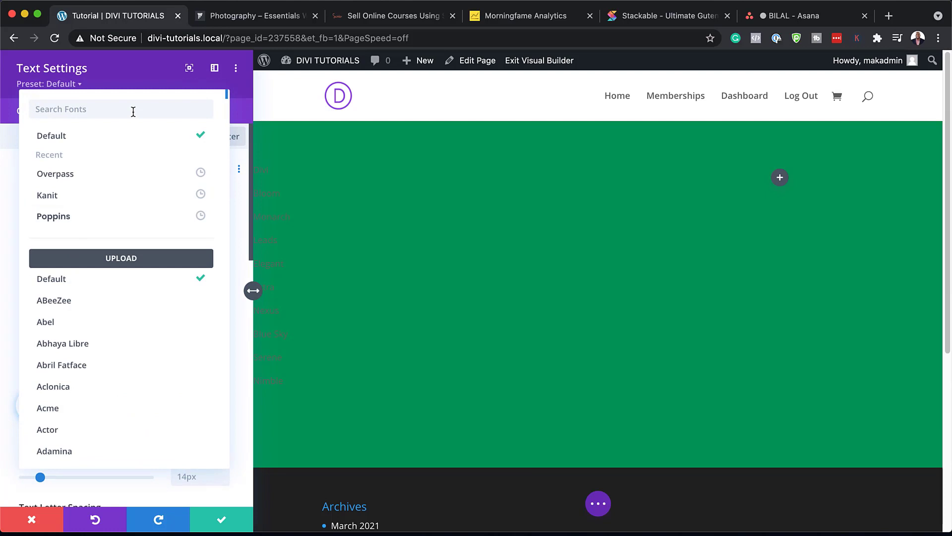
text(wor)
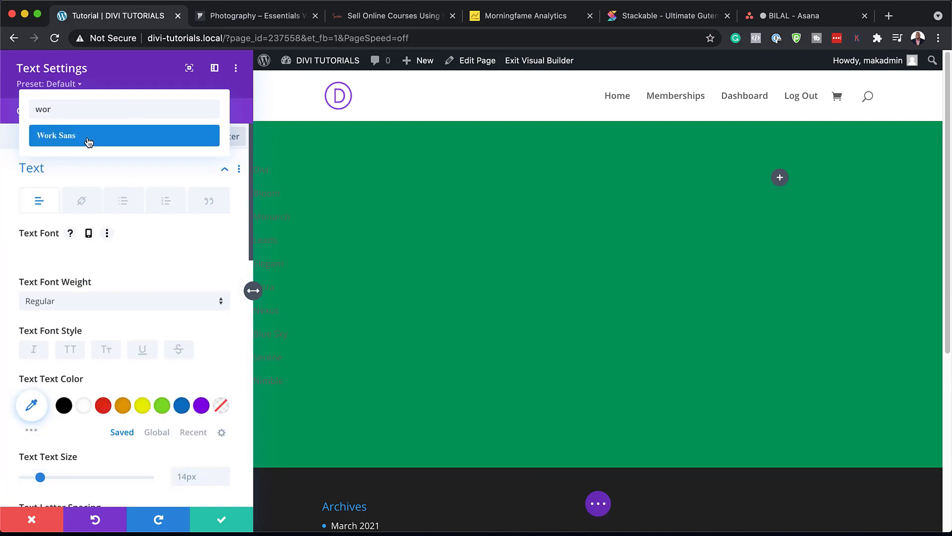
click(89, 142)
click(86, 307)
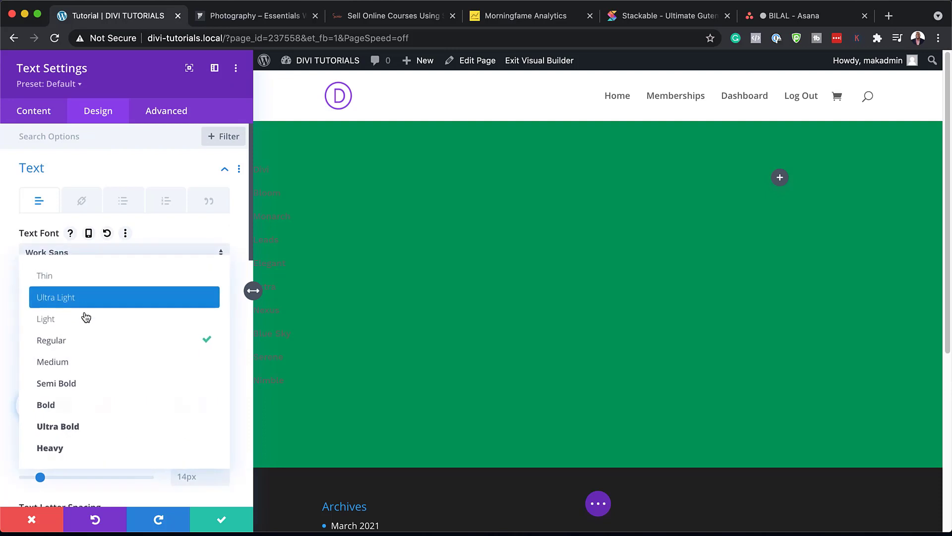
click(97, 403)
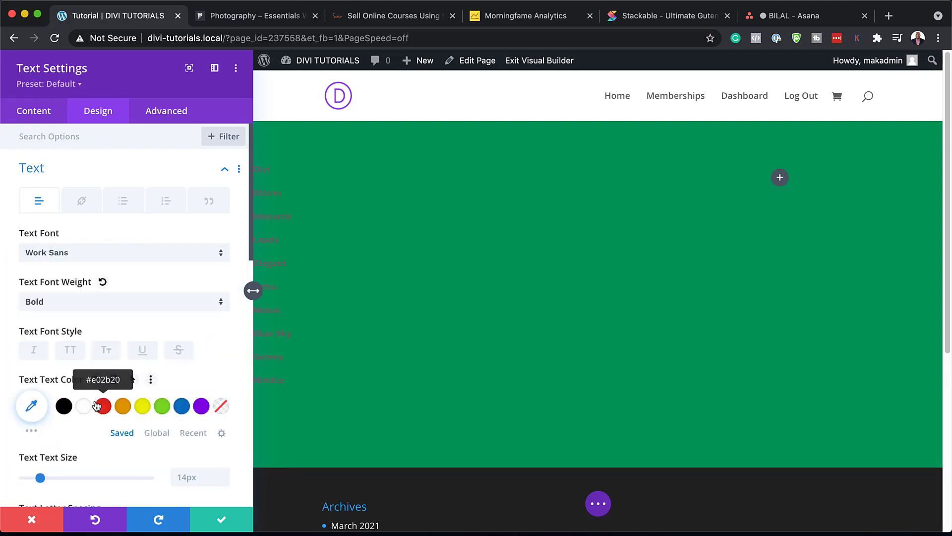
click(64, 406)
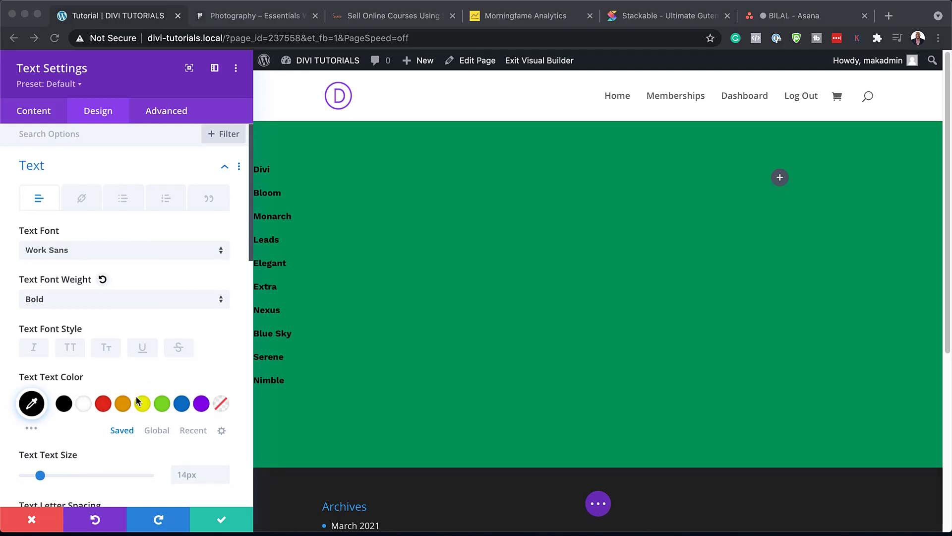
Set the list's text size to 10vw and line height to 0.2em, and save the module.
scroll(136, 397, down, 4)
click(191, 298)
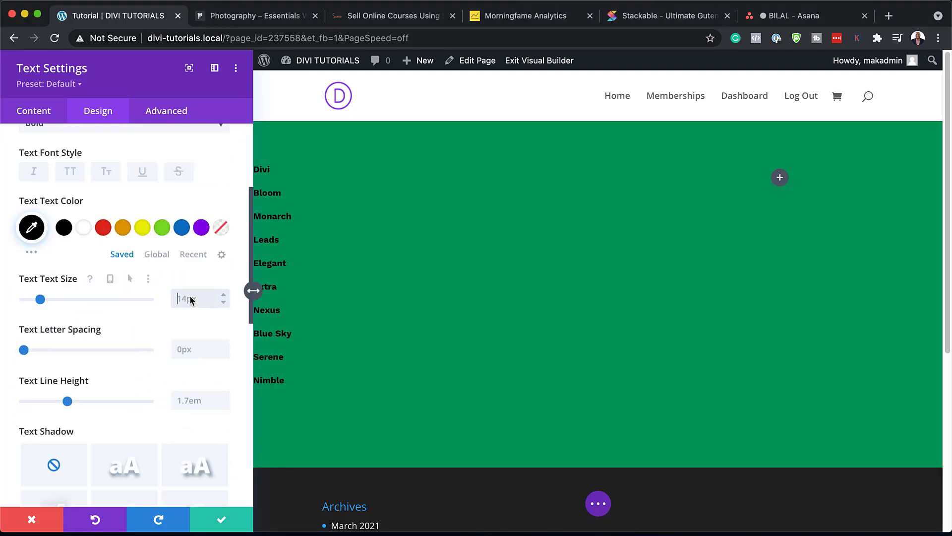
text(10vw)
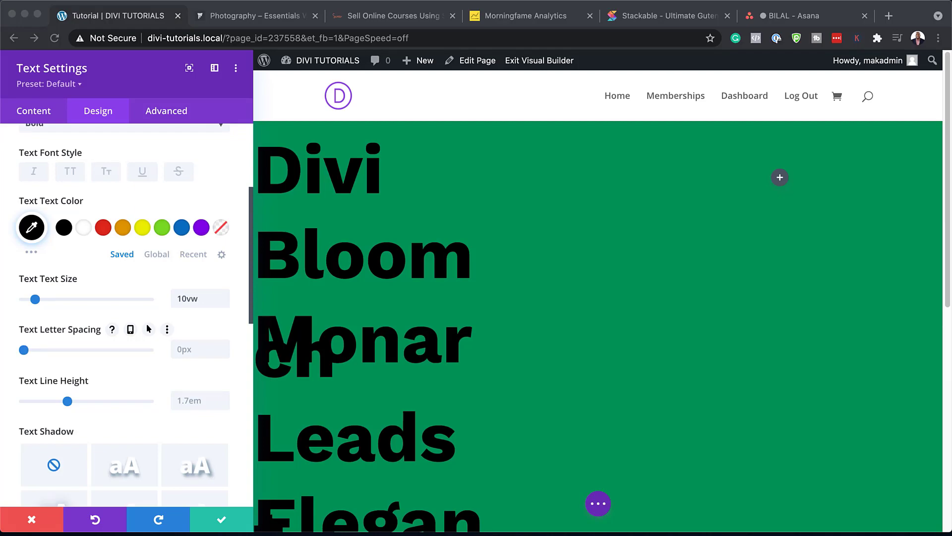
click(187, 399)
text(0.2em)
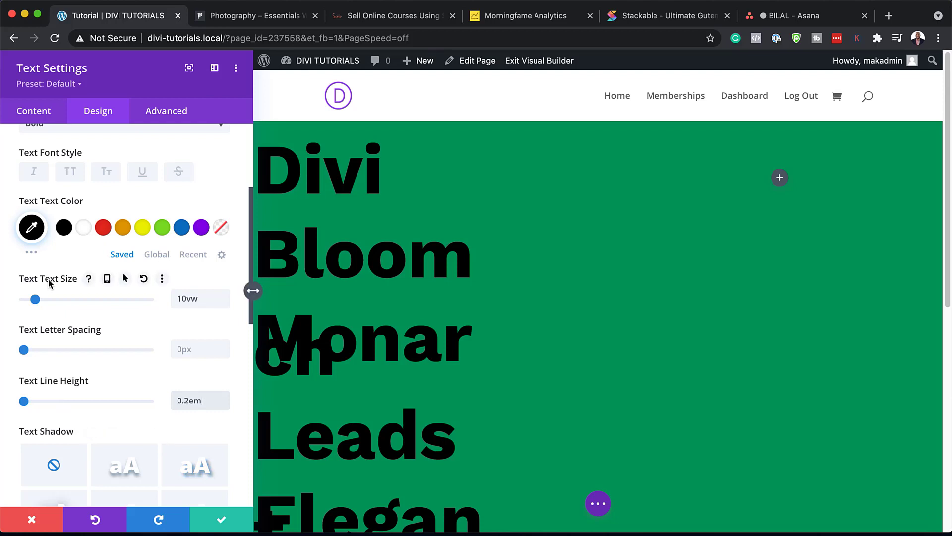
click(221, 523)
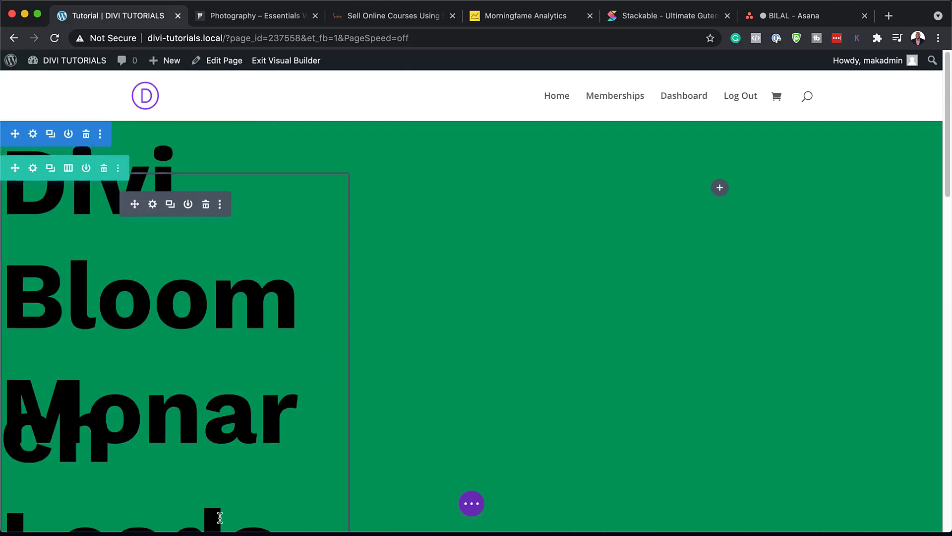
Add a Text module to the second column with the body text "Become a part of the Family!".
click(723, 189)
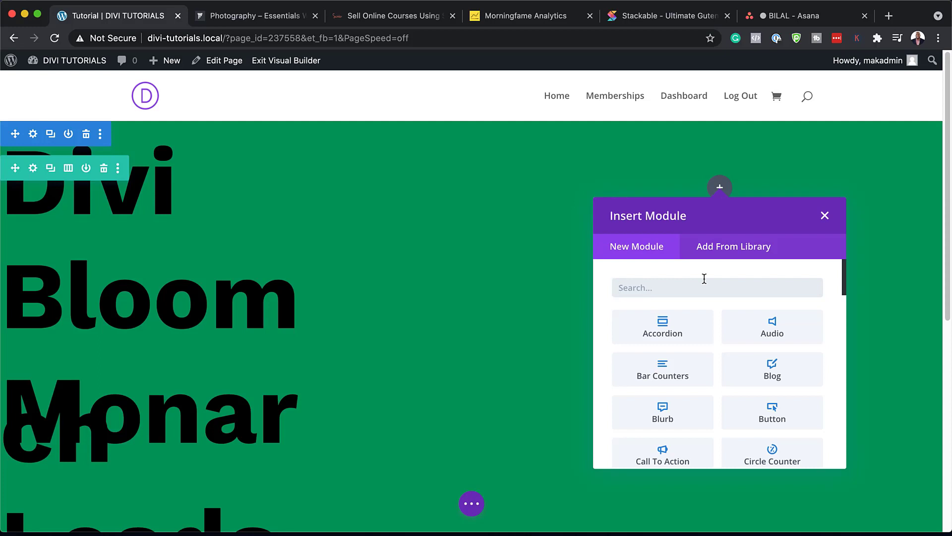
text(text)
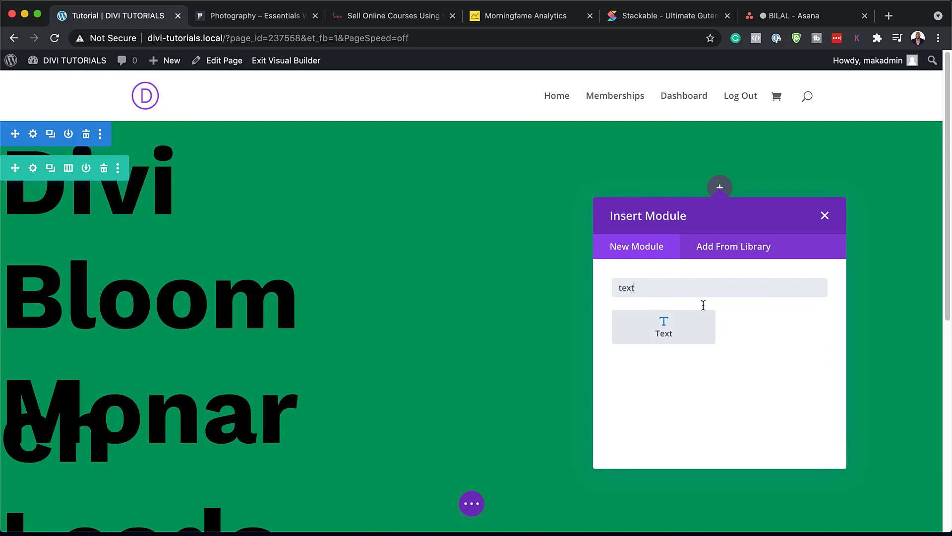
click(695, 331)
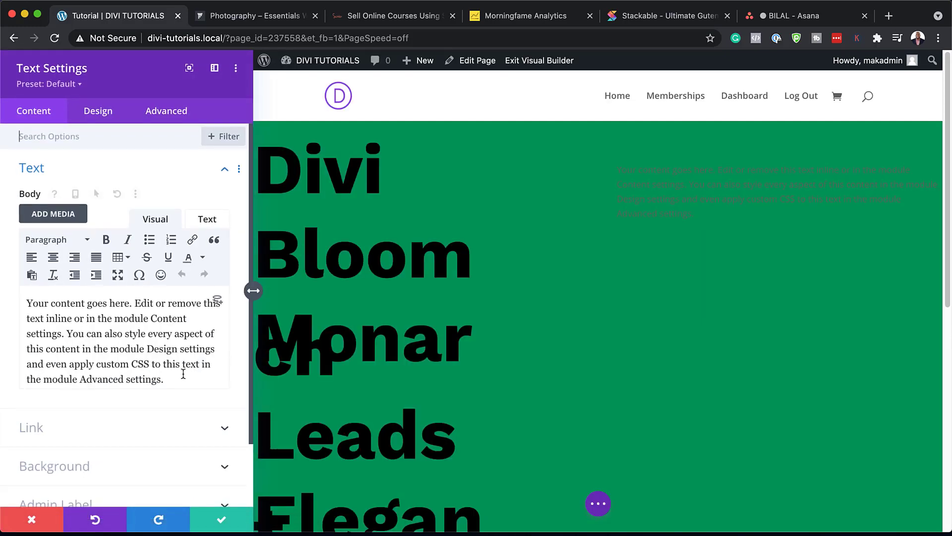
drag(182, 379, 19, 302)
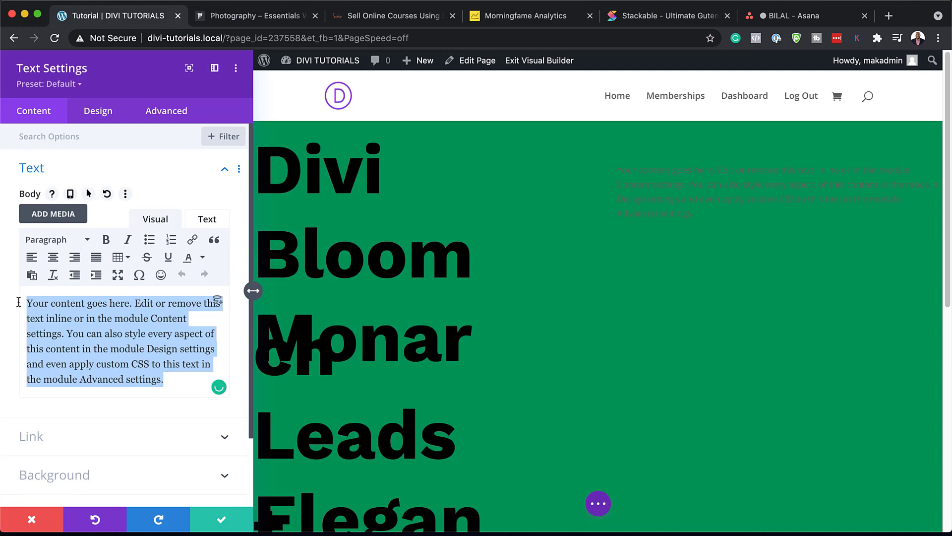
text(Be)
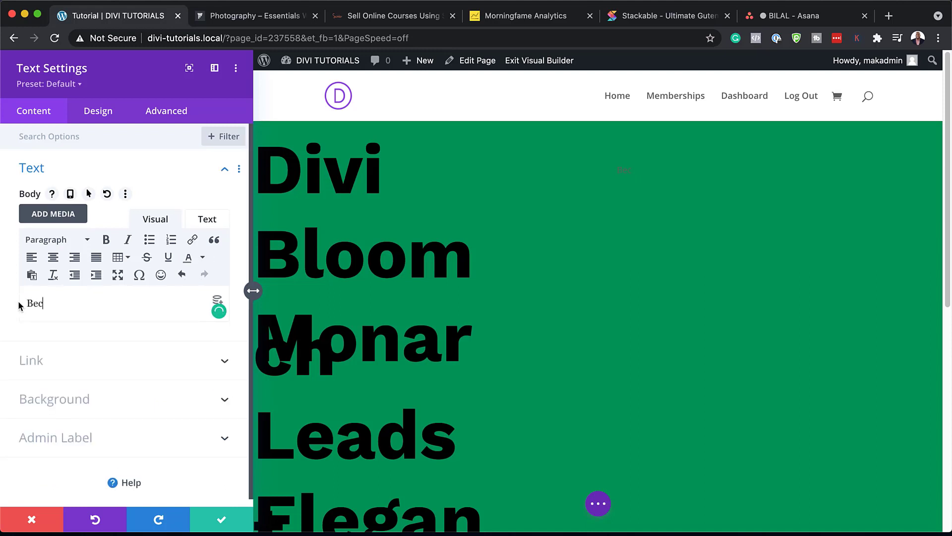
text(come a part of the Family!)
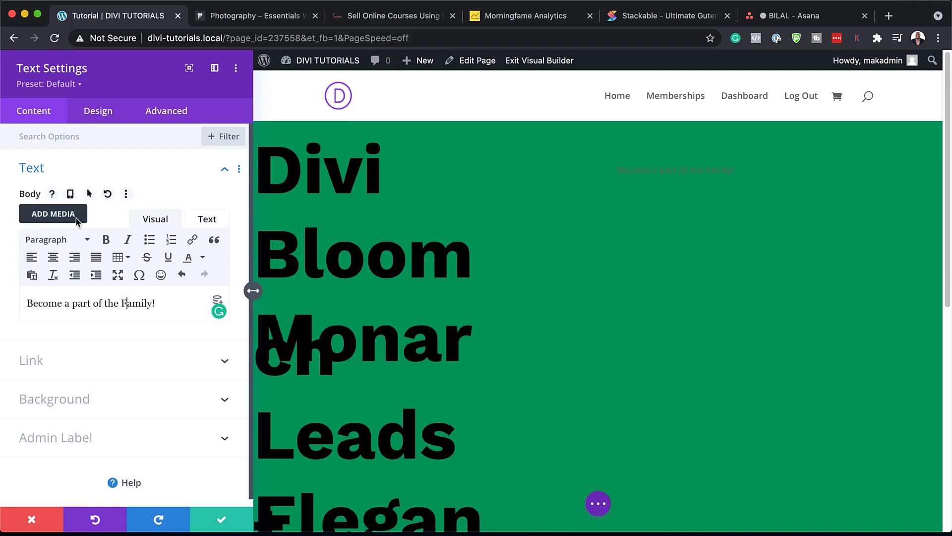
Style the second column's text in the Work Sans font with white color and a text size of 56px.
click(109, 120)
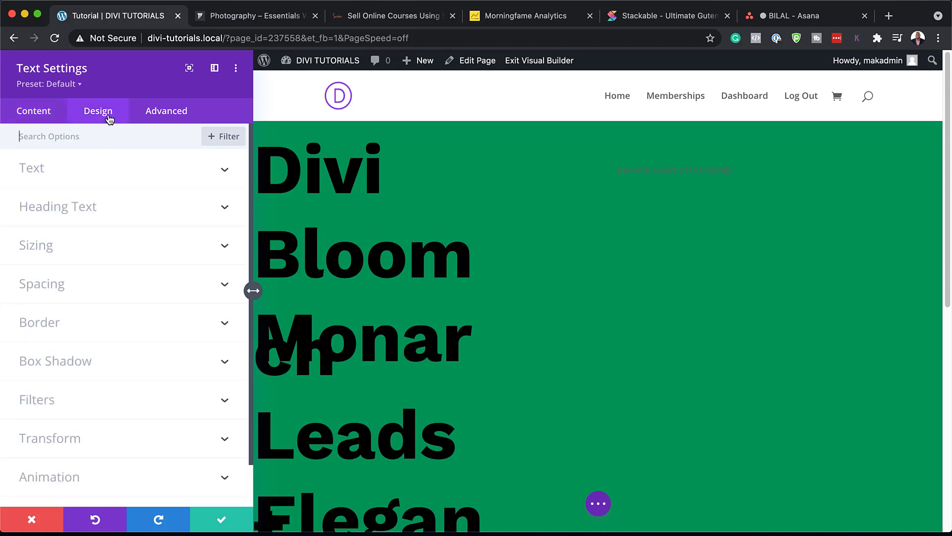
click(85, 177)
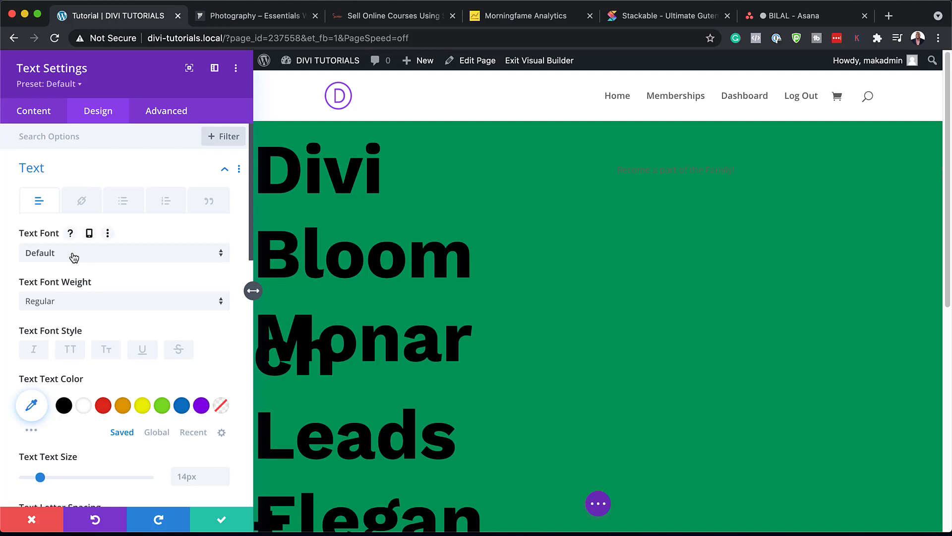
click(73, 258)
click(92, 173)
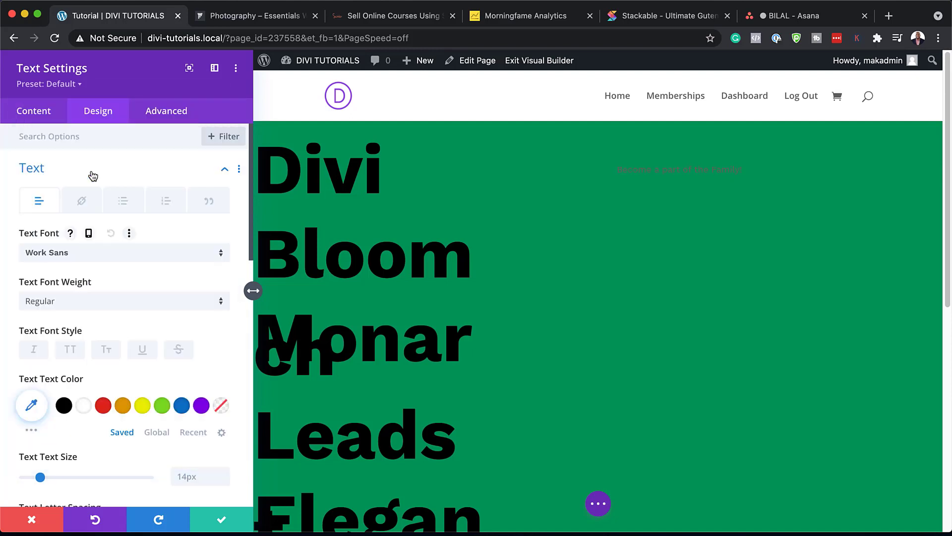
click(87, 408)
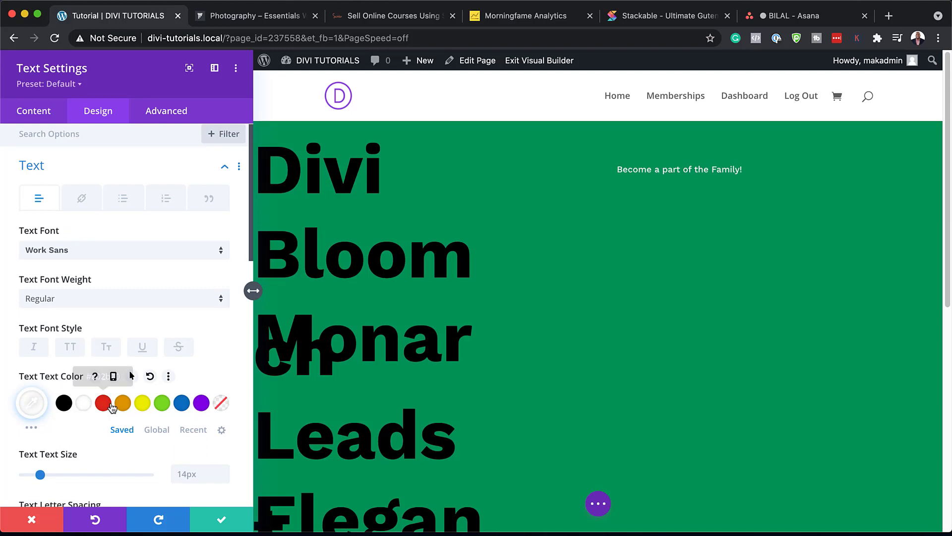
scroll(119, 408, down, 4)
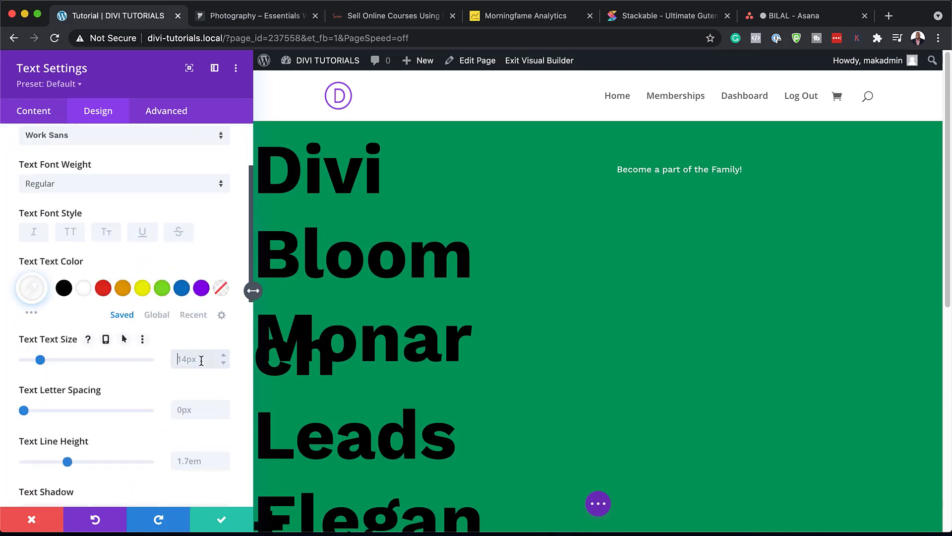
text(px)
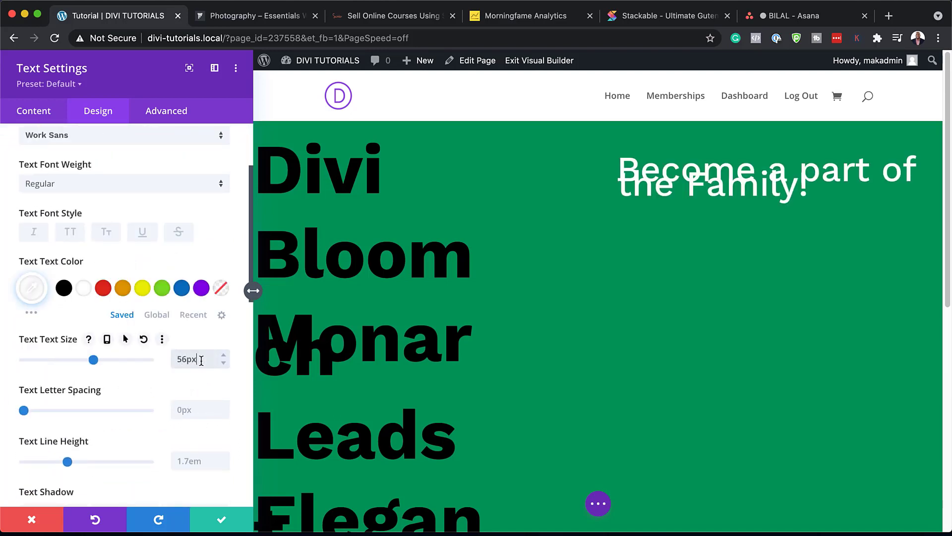
Set the line height of the second column's heading text to 1.2em.
scroll(104, 424, down, 1)
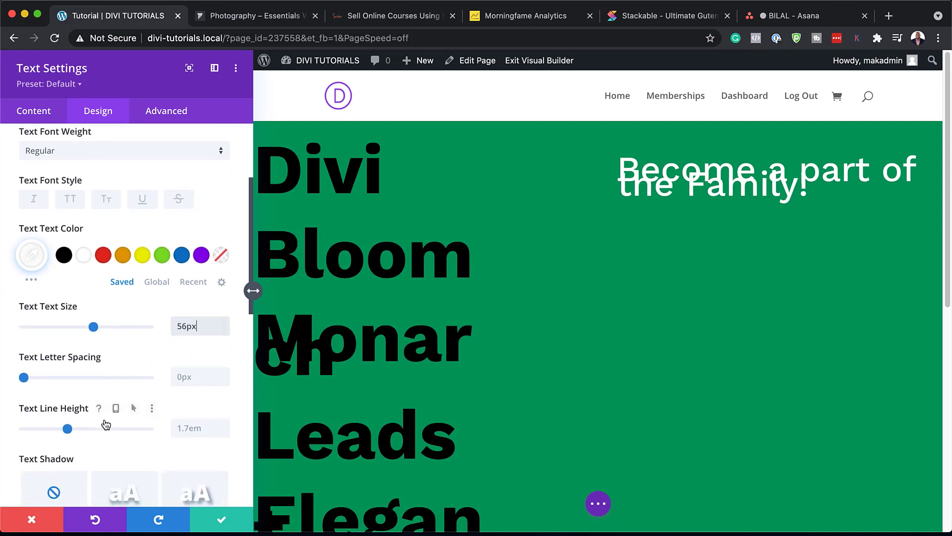
scroll(128, 429, down, 1)
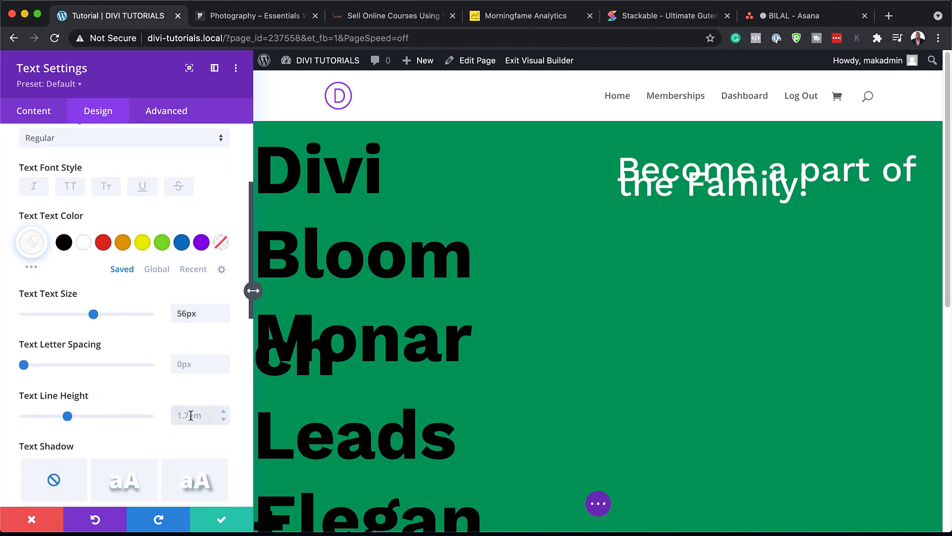
click(191, 416)
text(1.2em)
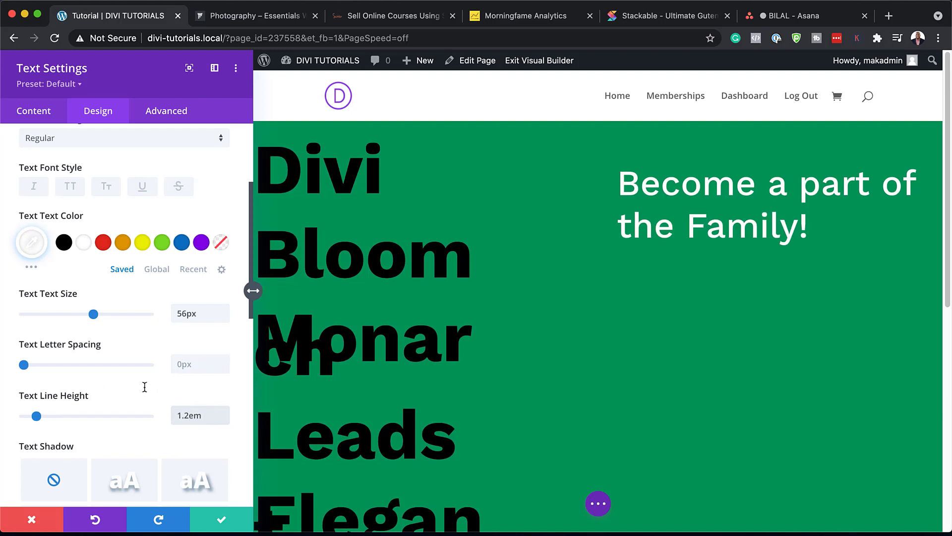
Limit the heading text module's maximum width to 400px and save the module.
scroll(145, 387, down, 8)
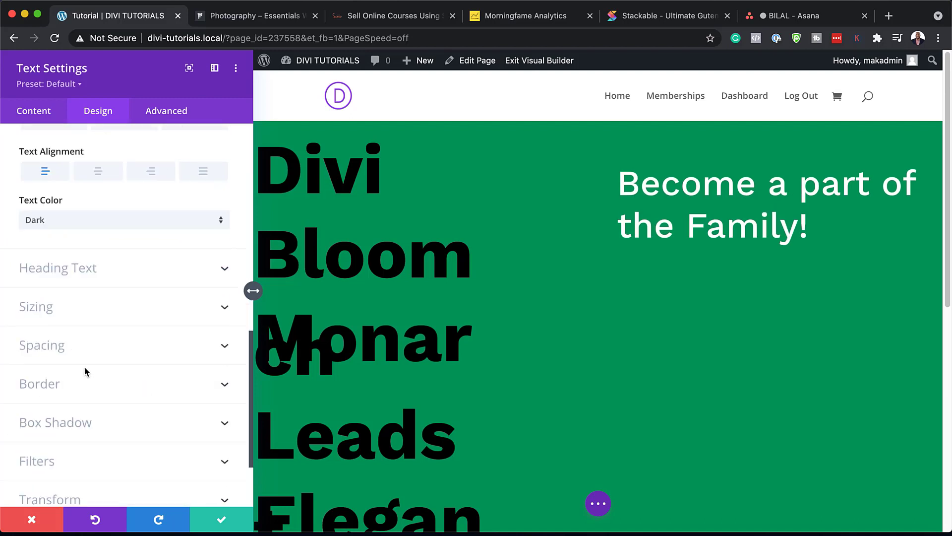
click(70, 312)
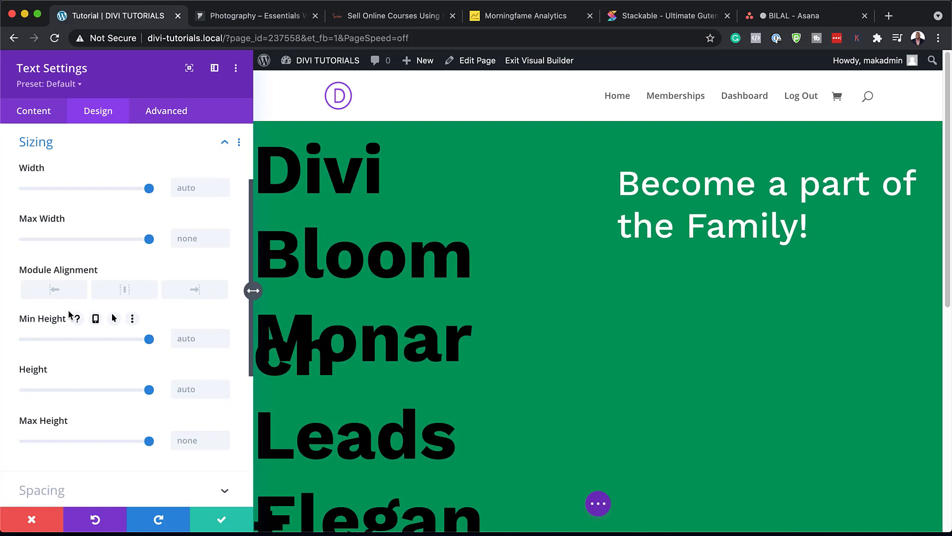
click(186, 240)
text(400px)
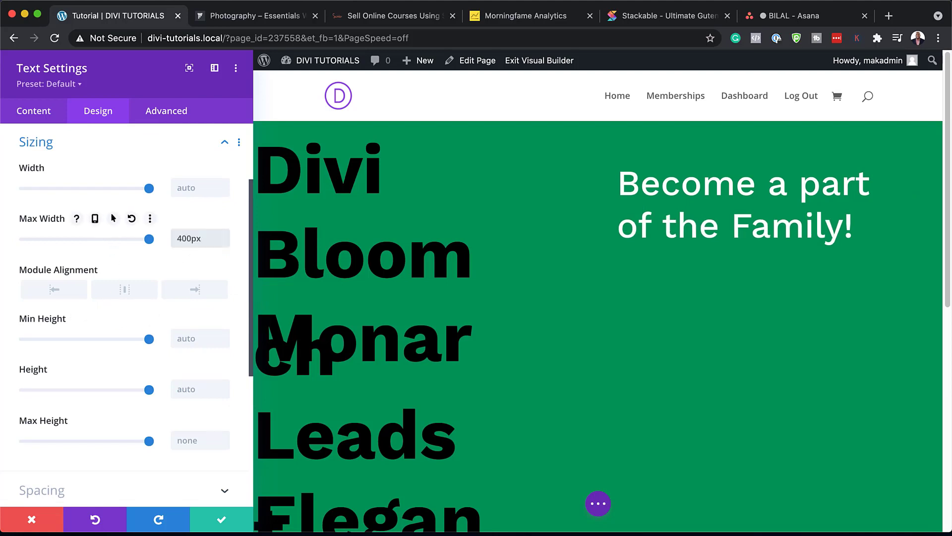
click(220, 519)
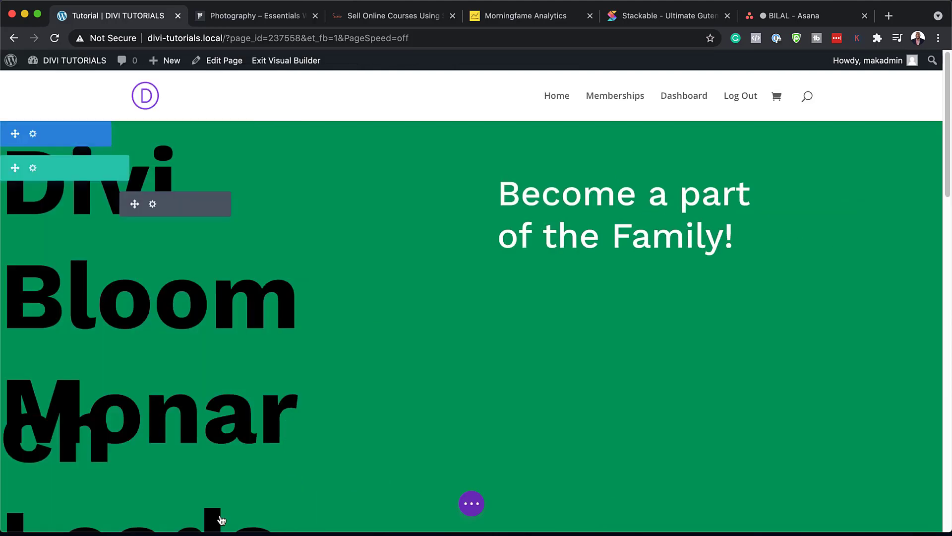
Add a Button module below the heading with the text "Join Today" and the link URL "#".
click(624, 234)
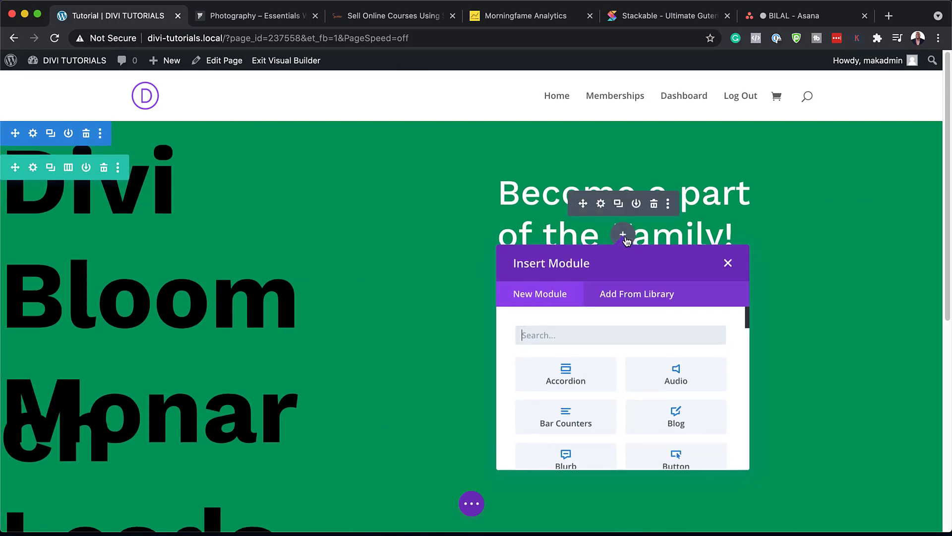
text(button)
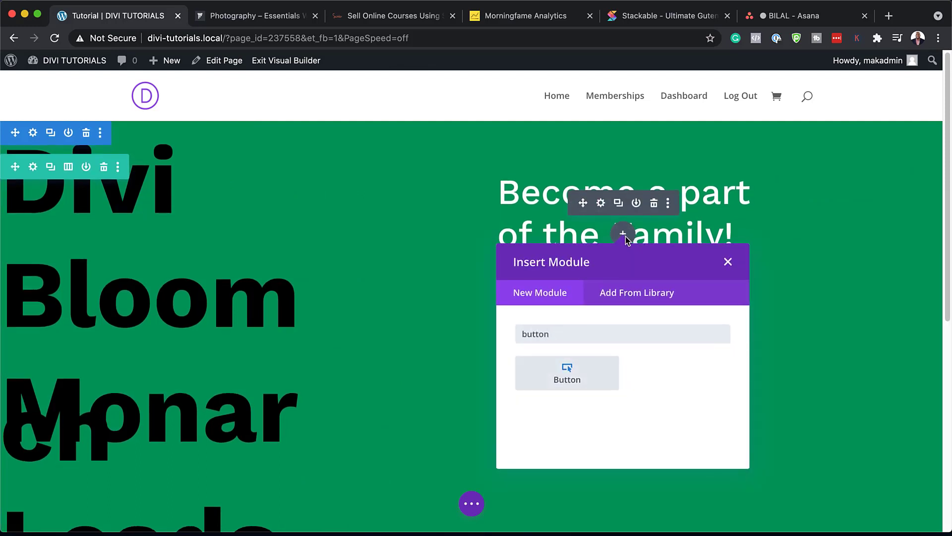
click(578, 374)
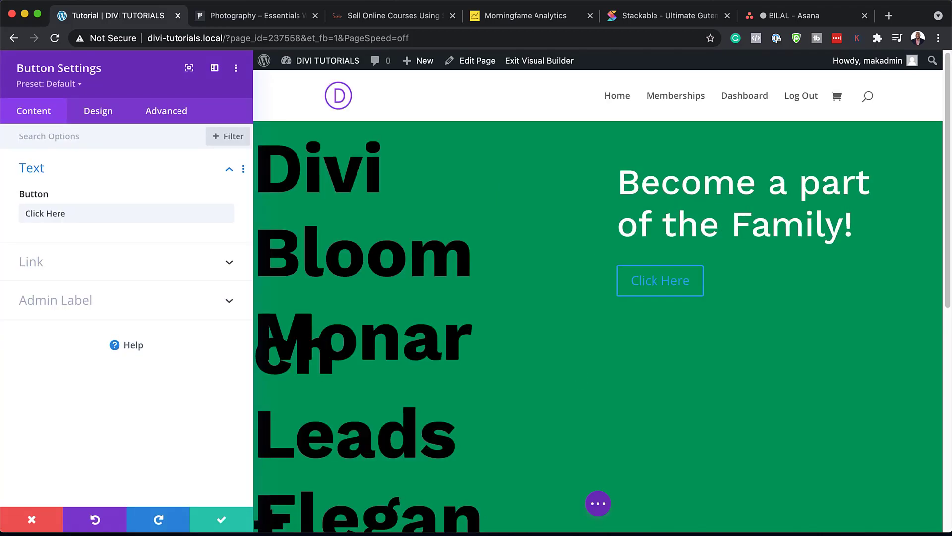
triple_click(89, 215)
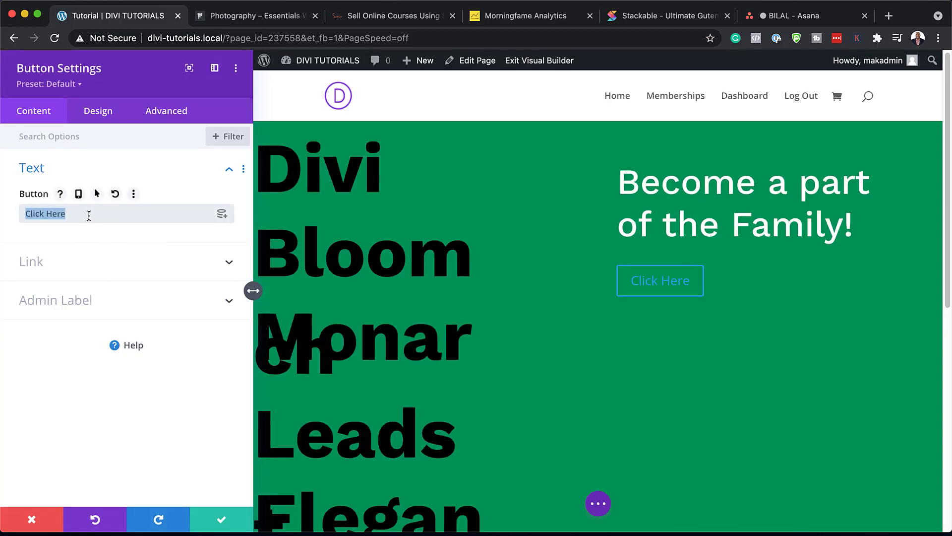
text(Join Today)
click(85, 263)
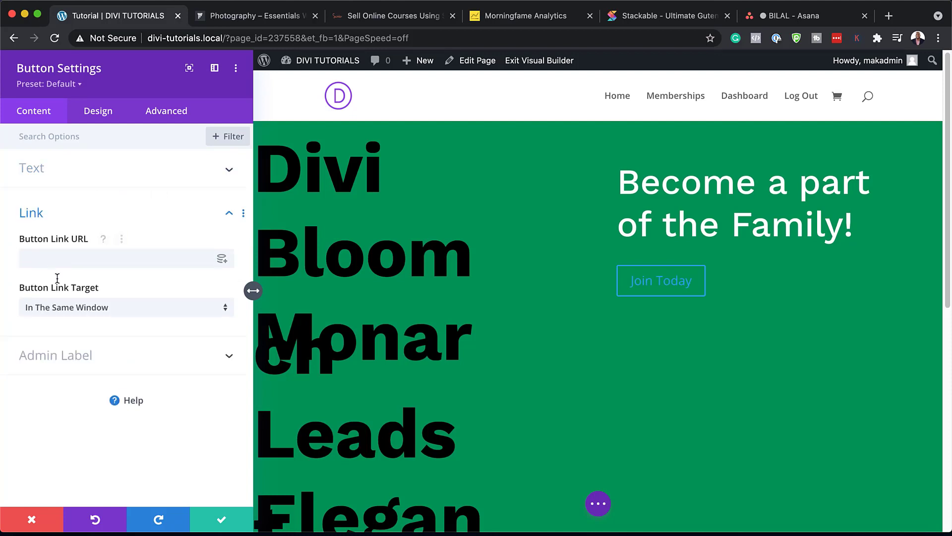
click(60, 259)
text(#)
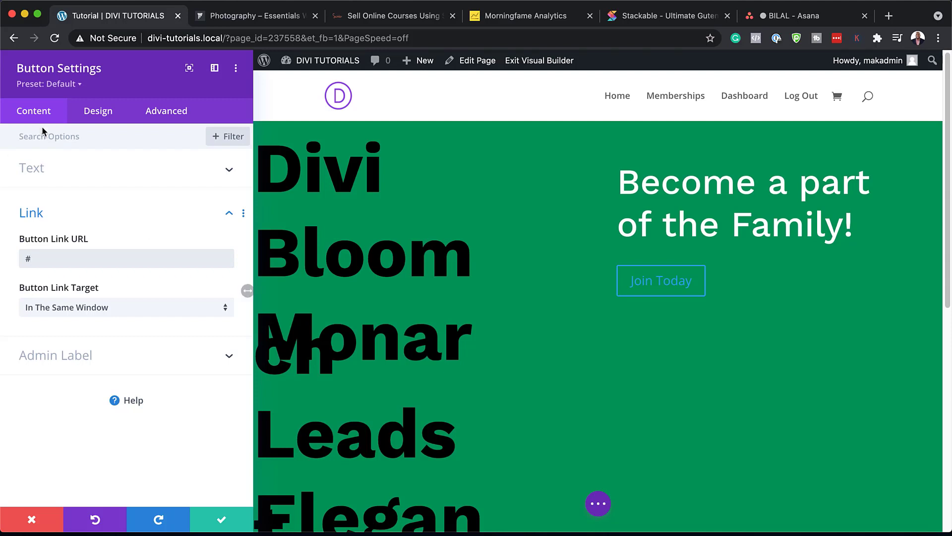
Enable custom styles for the button, with a 16px text size, black text and a white background.
click(114, 117)
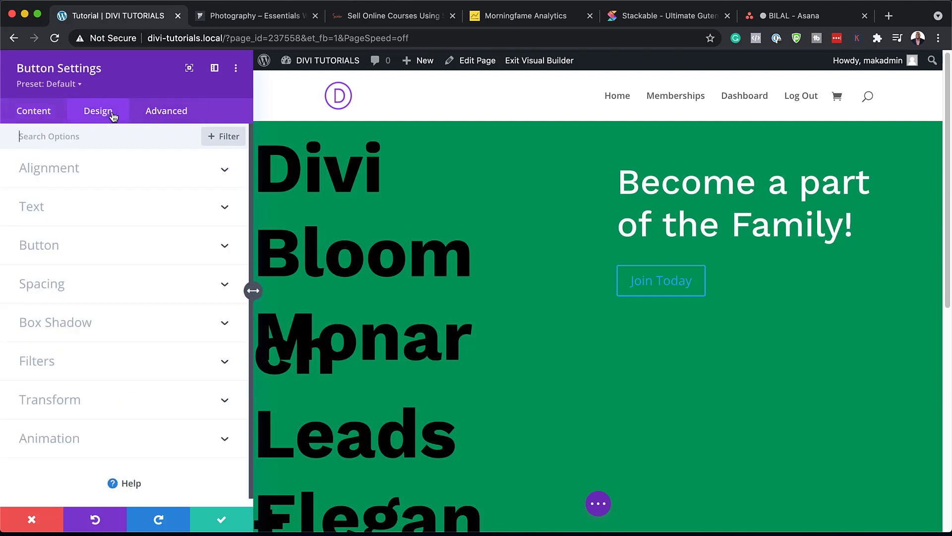
click(51, 247)
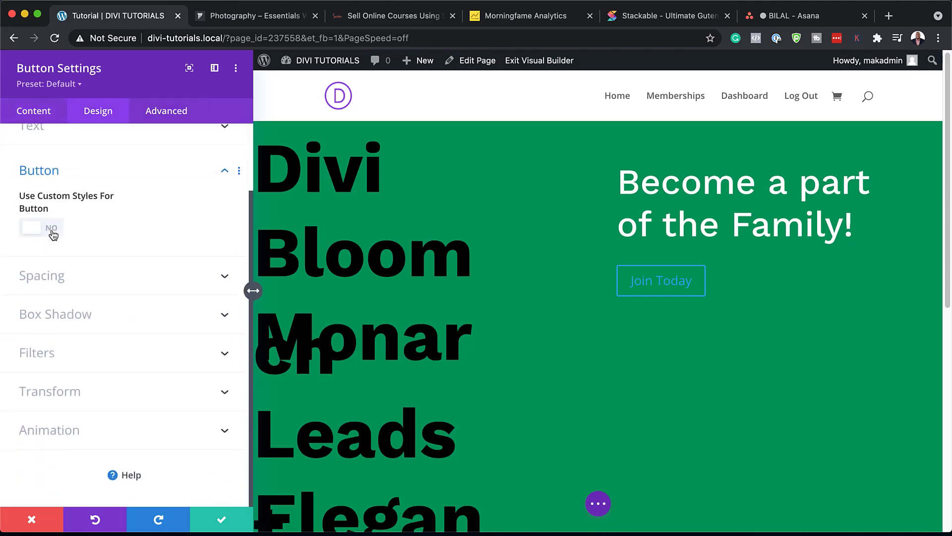
click(53, 230)
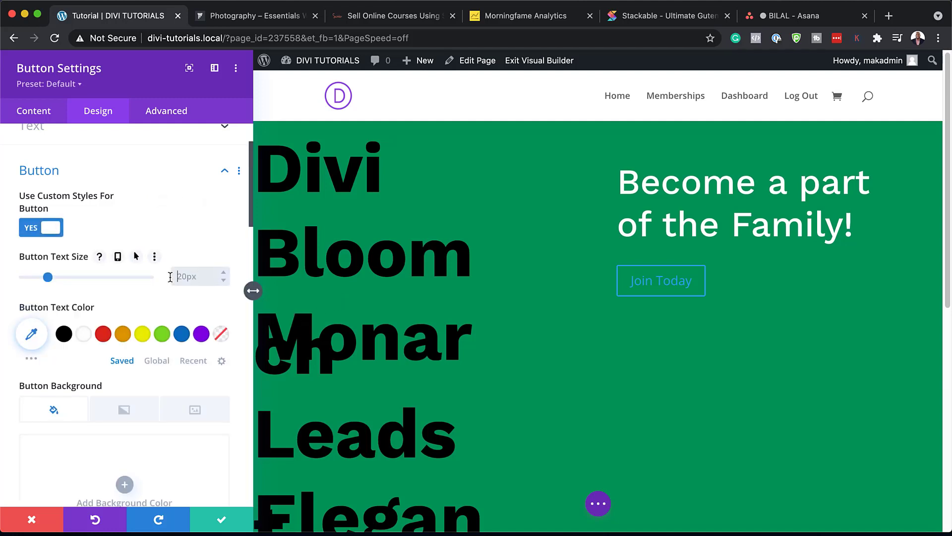
text(16)
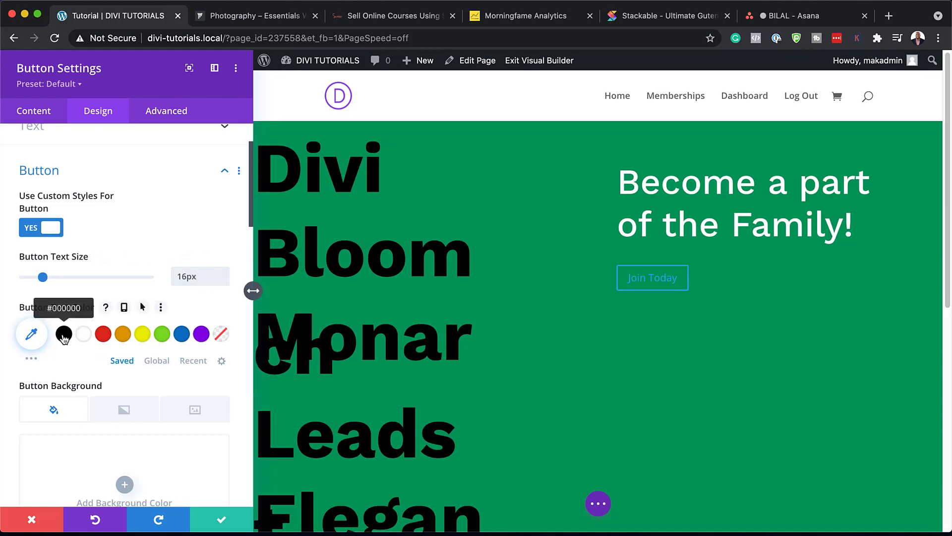
click(63, 336)
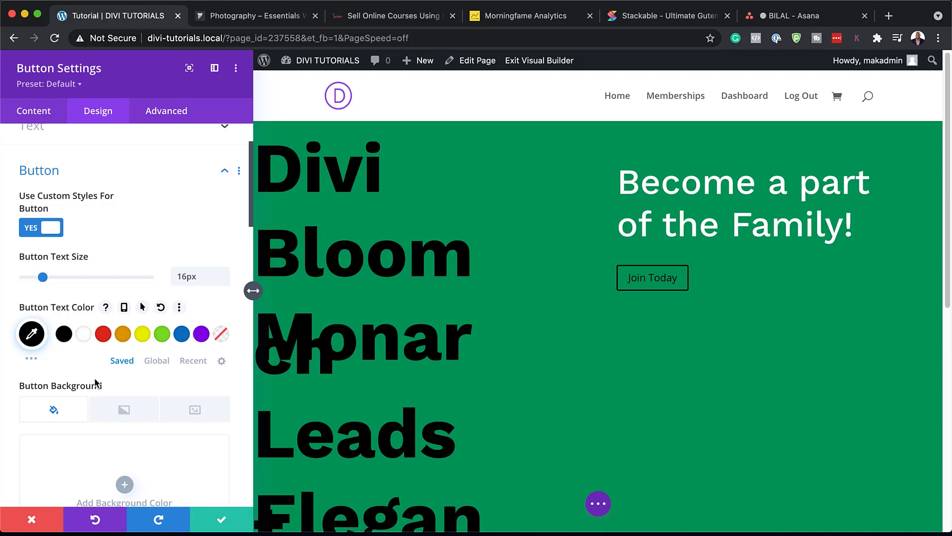
scroll(96, 383, down, 3)
scroll(97, 383, down, 5)
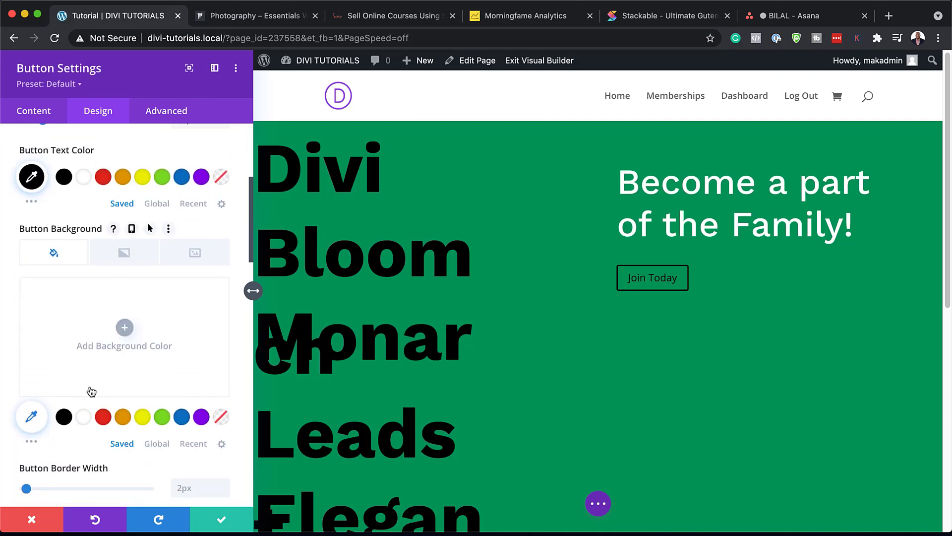
click(86, 417)
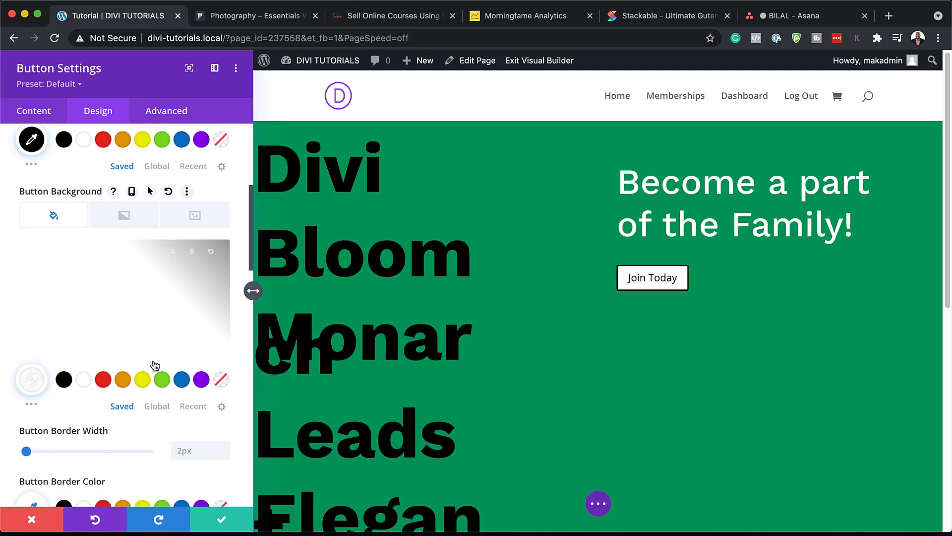
Give the button a 5px border width with a transparent border color.
scroll(62, 392, down, 4)
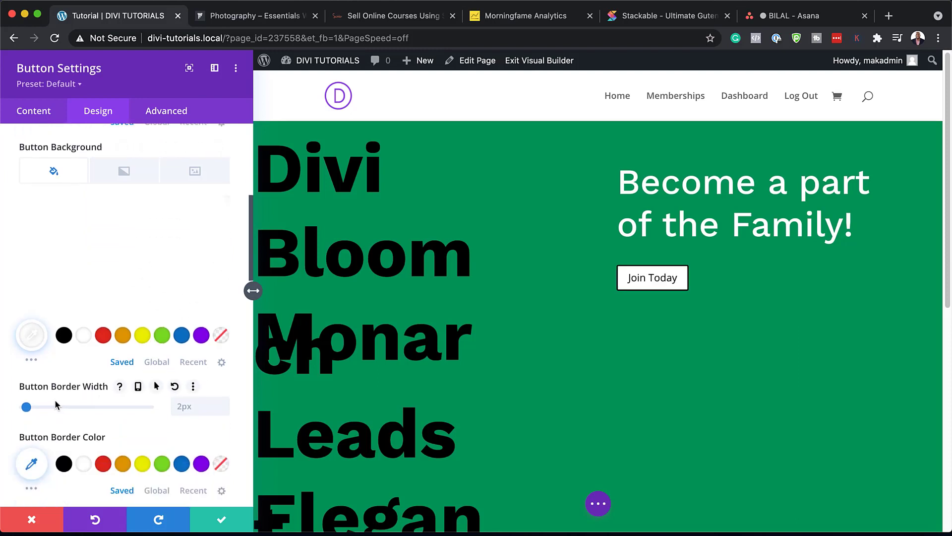
click(193, 407)
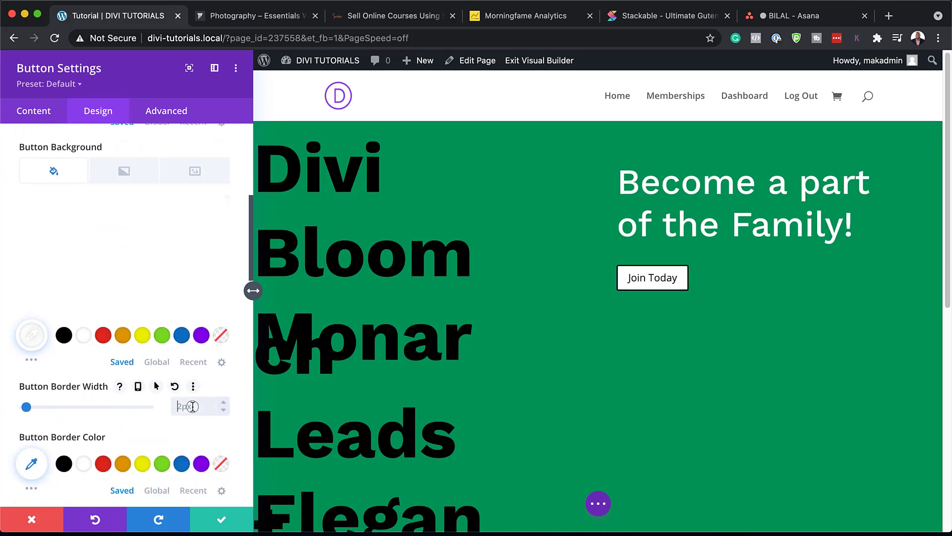
click(223, 403)
click(224, 403)
click(224, 403)
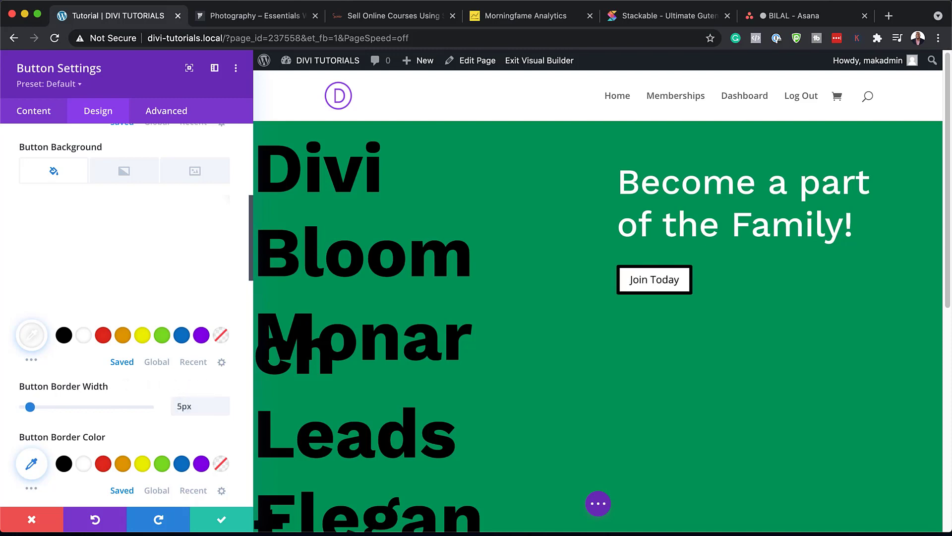
scroll(224, 369, down, 3)
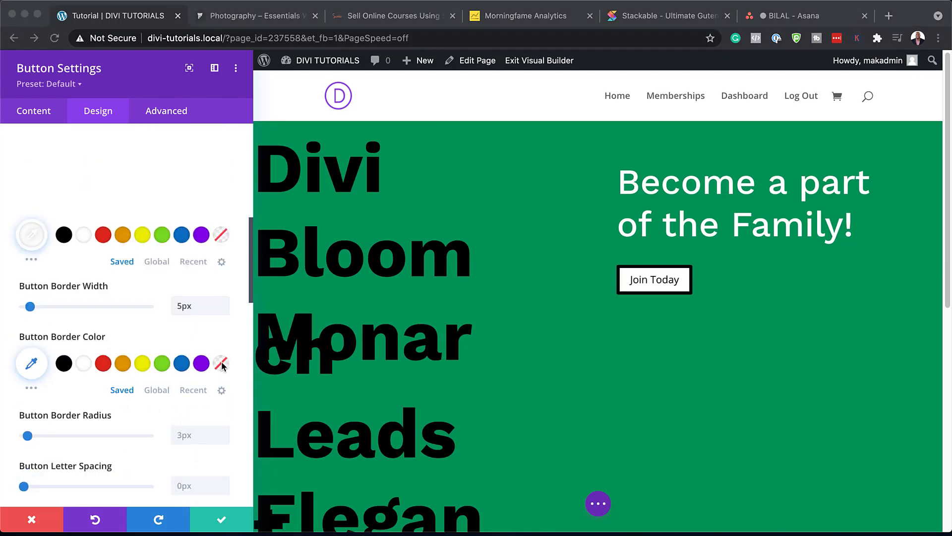
click(221, 365)
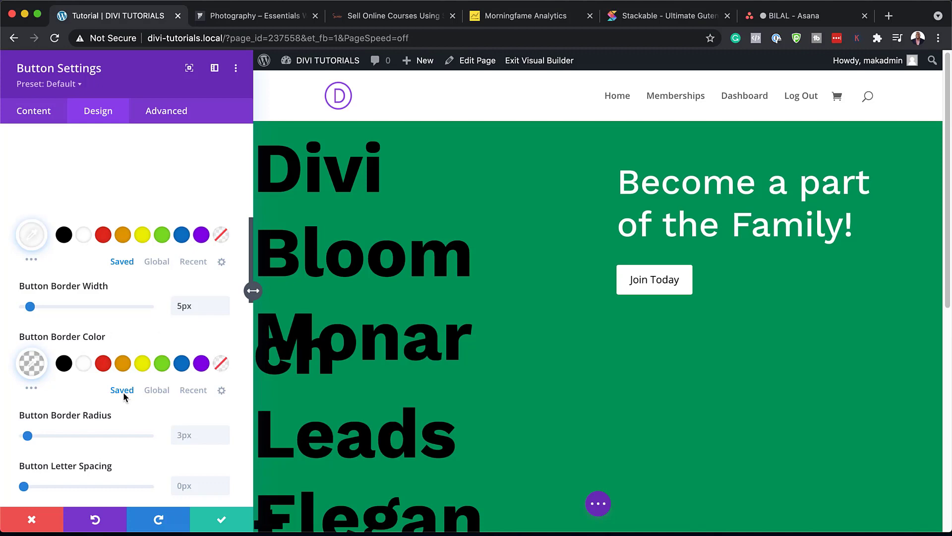
Set the button font to Work Sans, turn off the button icon, and save the module.
scroll(124, 396, down, 6)
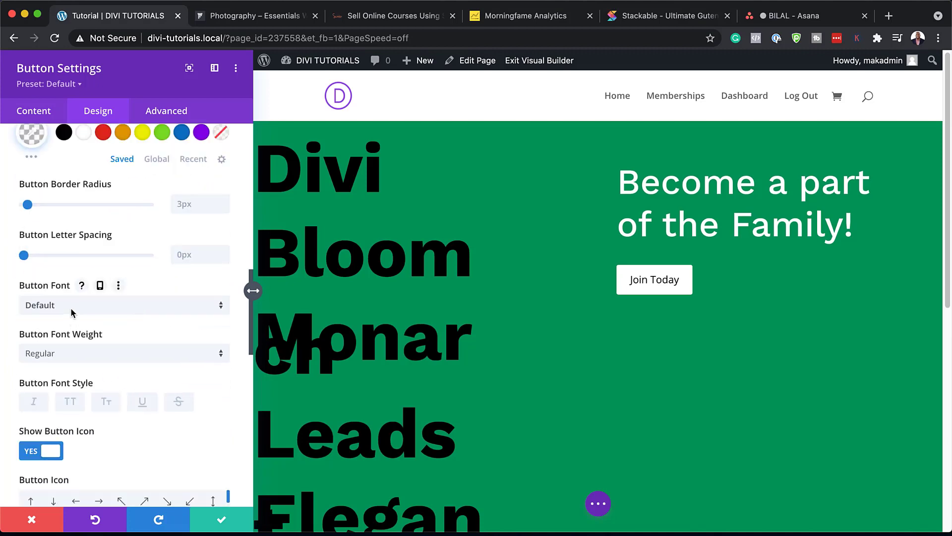
click(72, 310)
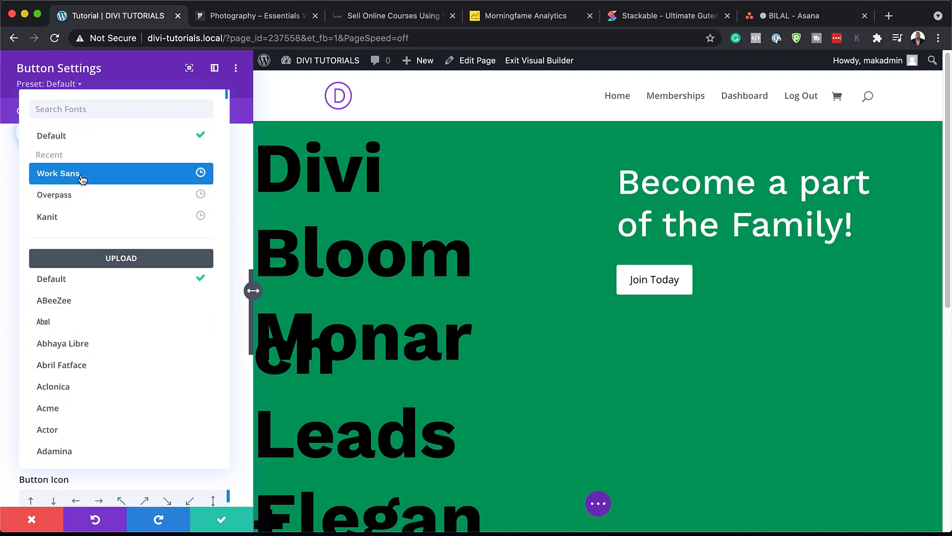
click(82, 178)
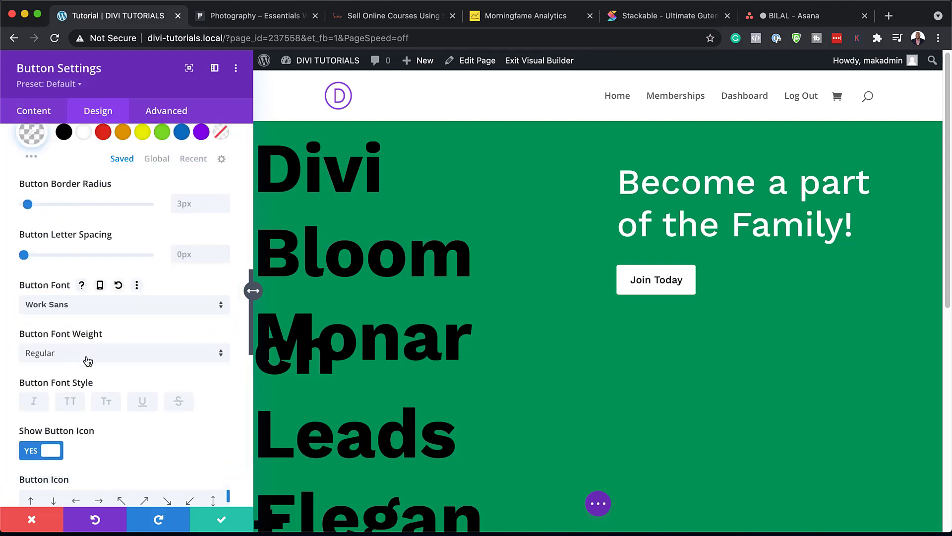
scroll(108, 366, down, 1)
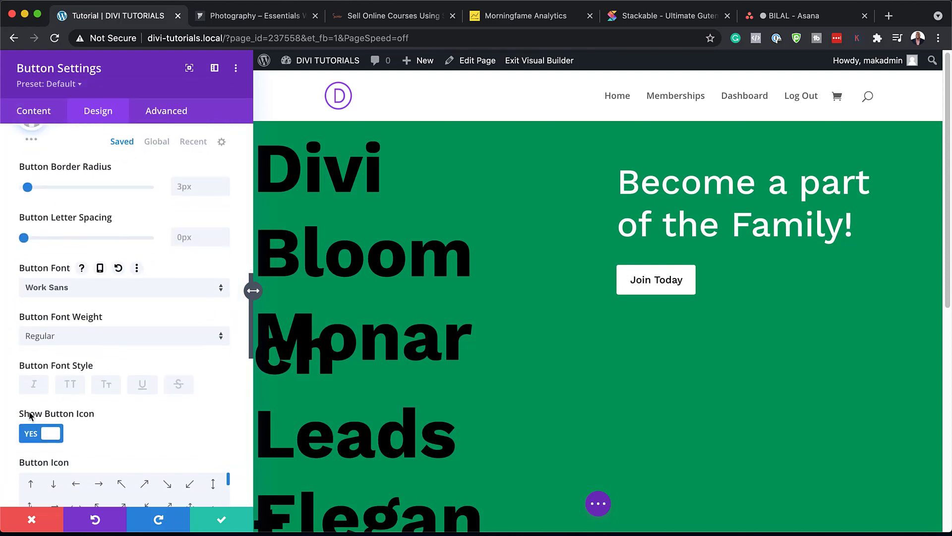
click(31, 437)
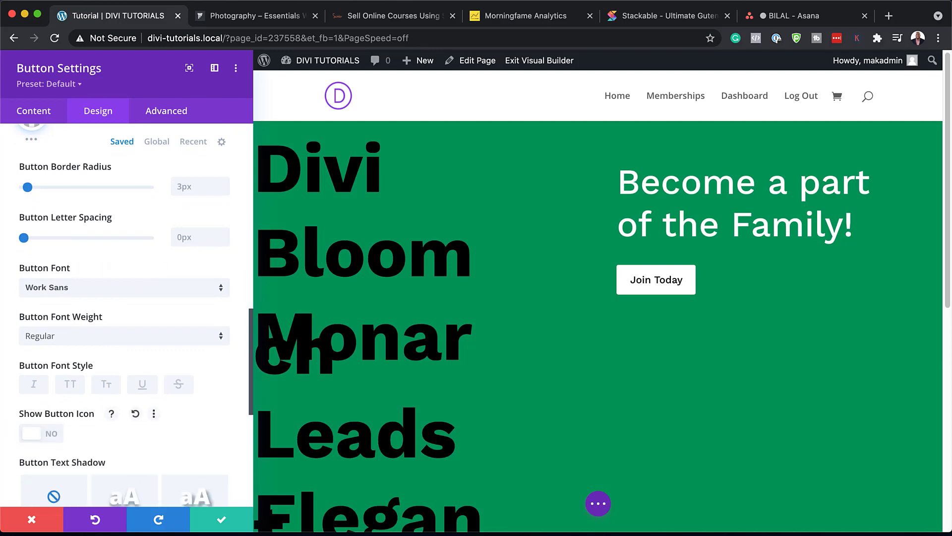
click(221, 519)
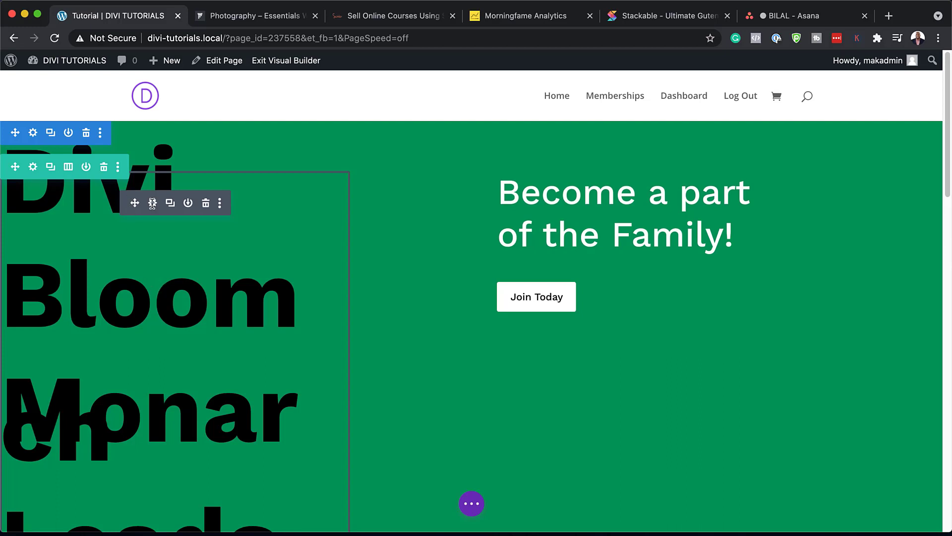
Enable the vertical motion scroll effect on the product-name list's Text module.
click(153, 203)
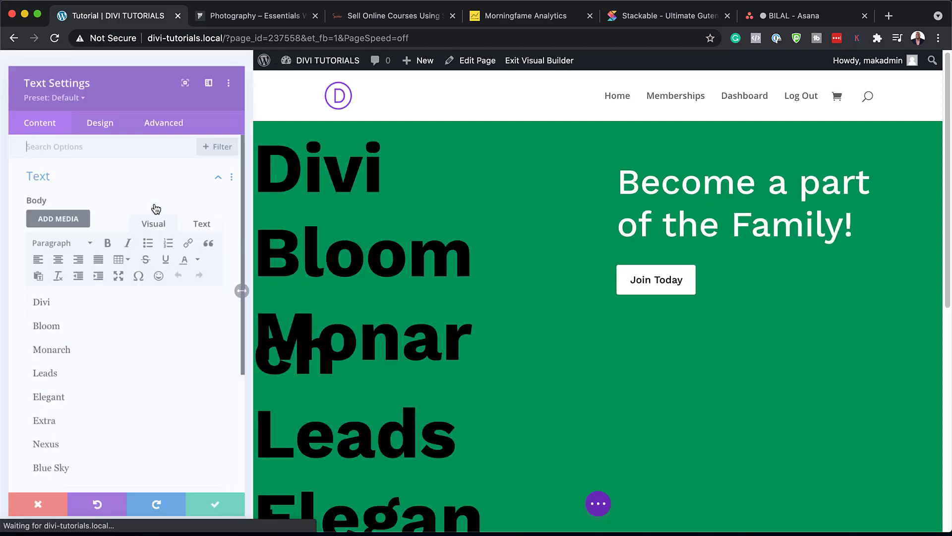
click(166, 110)
click(99, 361)
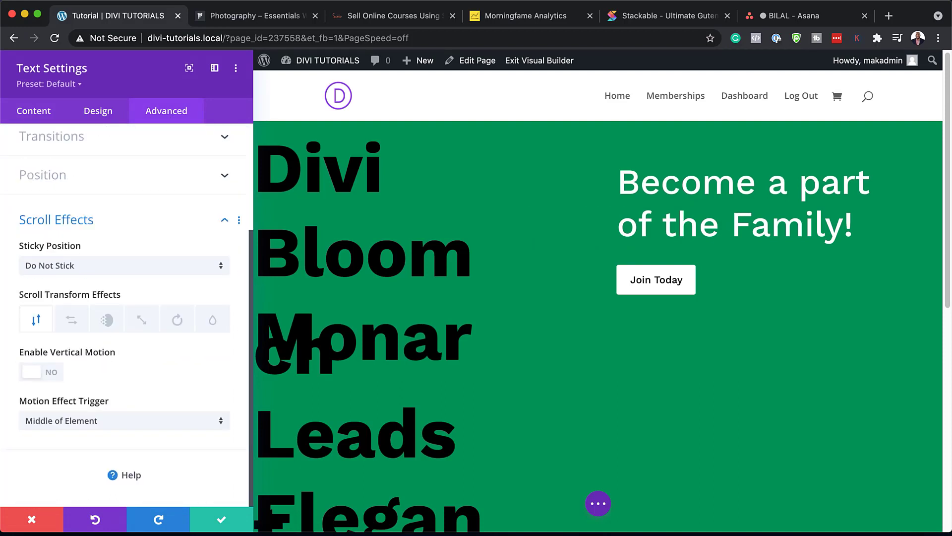
click(51, 373)
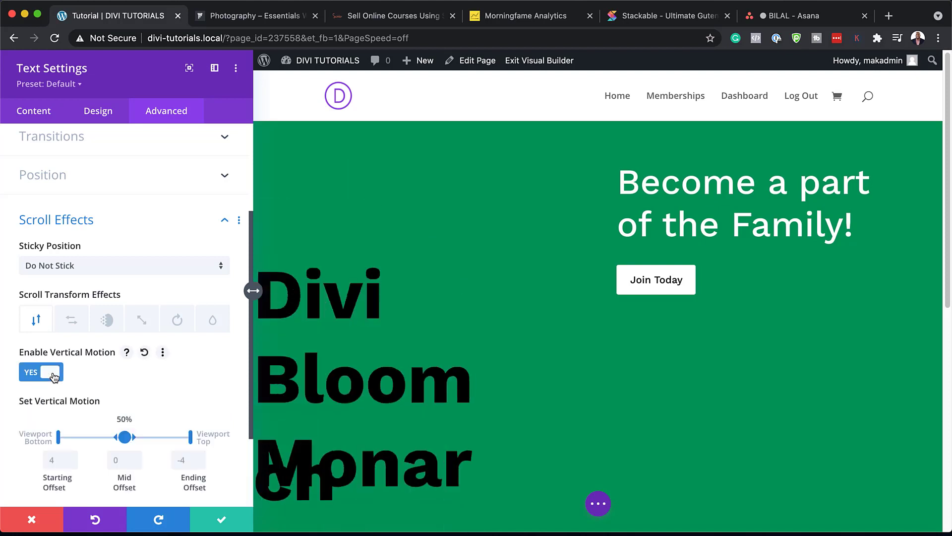
scroll(124, 392, down, 2)
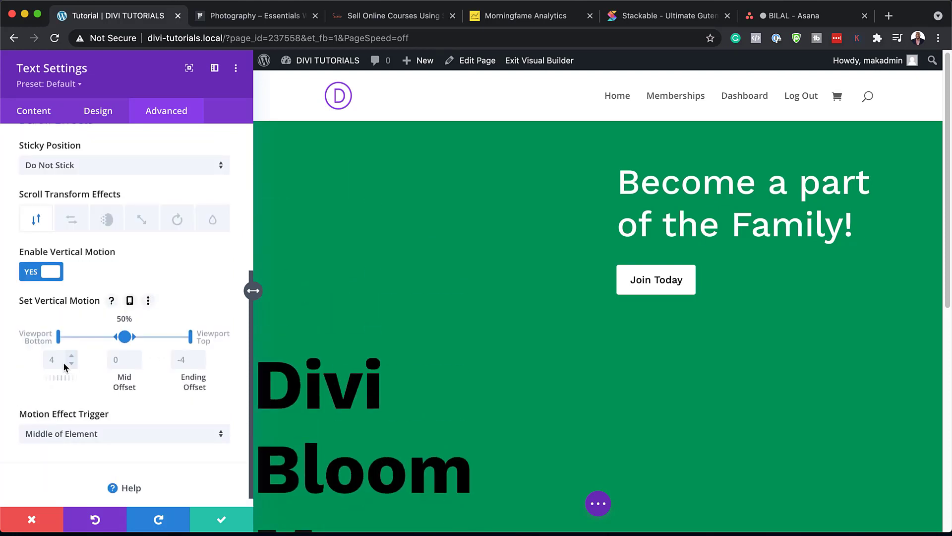
Set the vertical motion's starting offset to 10 and ending offset to -10, trigger it at Top of Element, and save the module.
click(51, 360)
text(10)
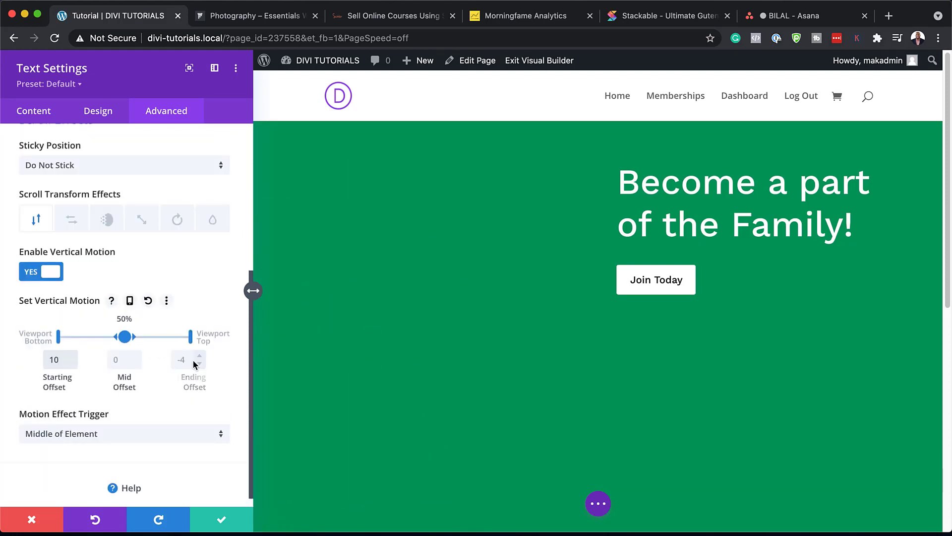
click(188, 360)
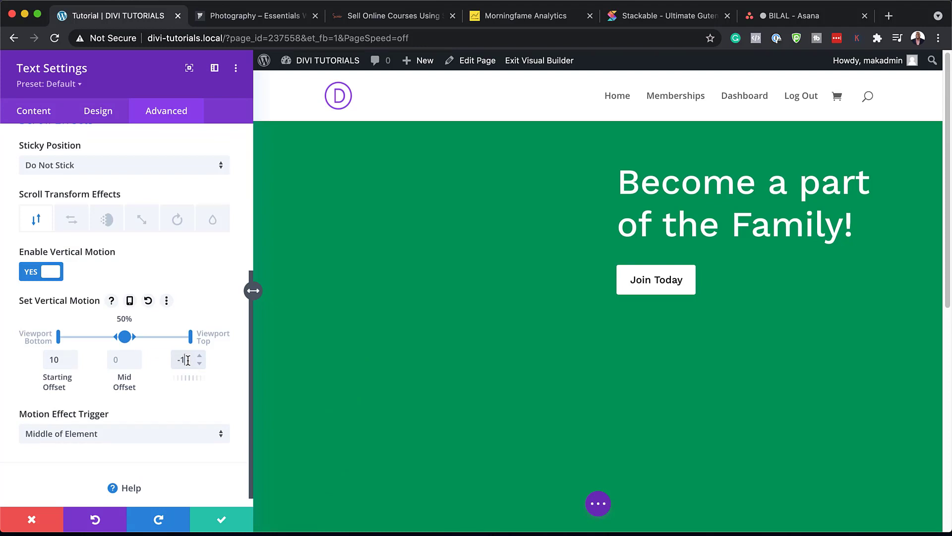
click(125, 436)
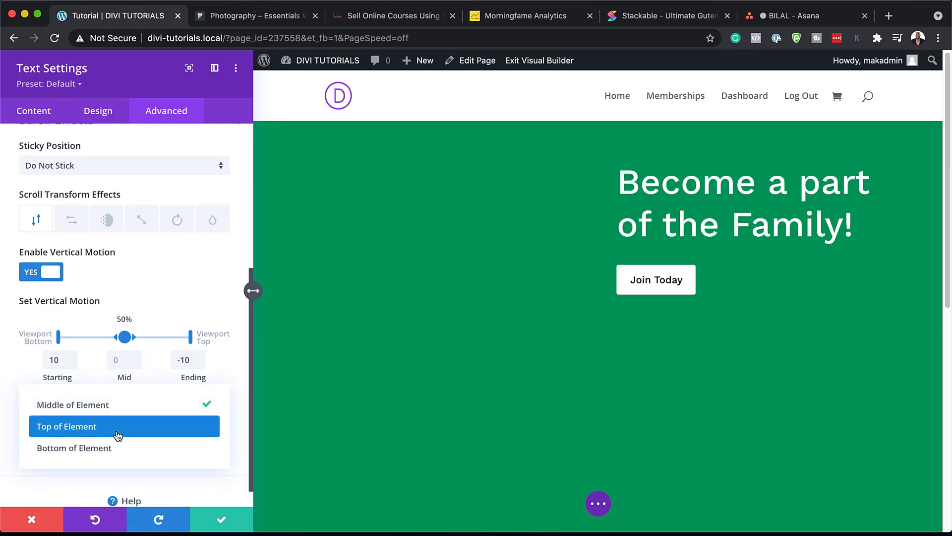
click(119, 426)
click(222, 520)
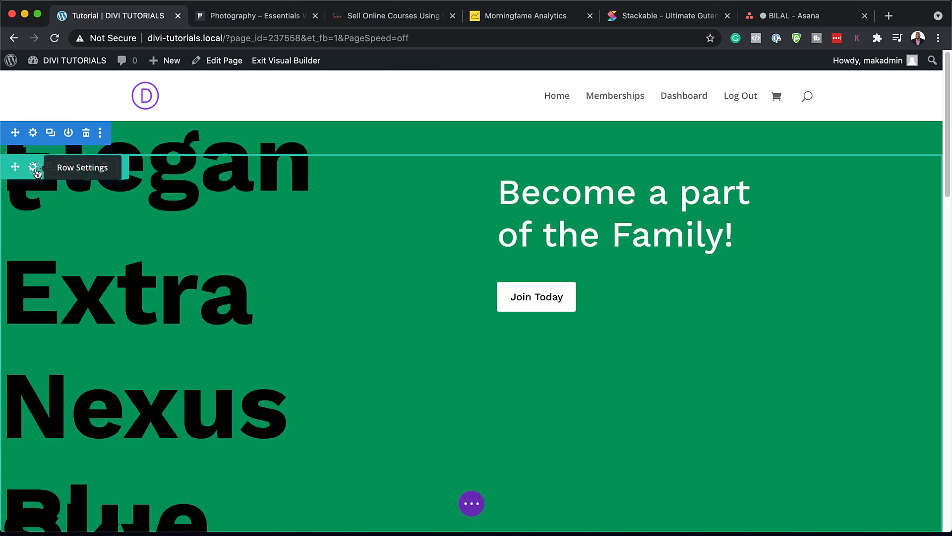
Set the sticky position of the row's second column, holding the heading and button, to Stick to Top.
click(34, 168)
click(33, 257)
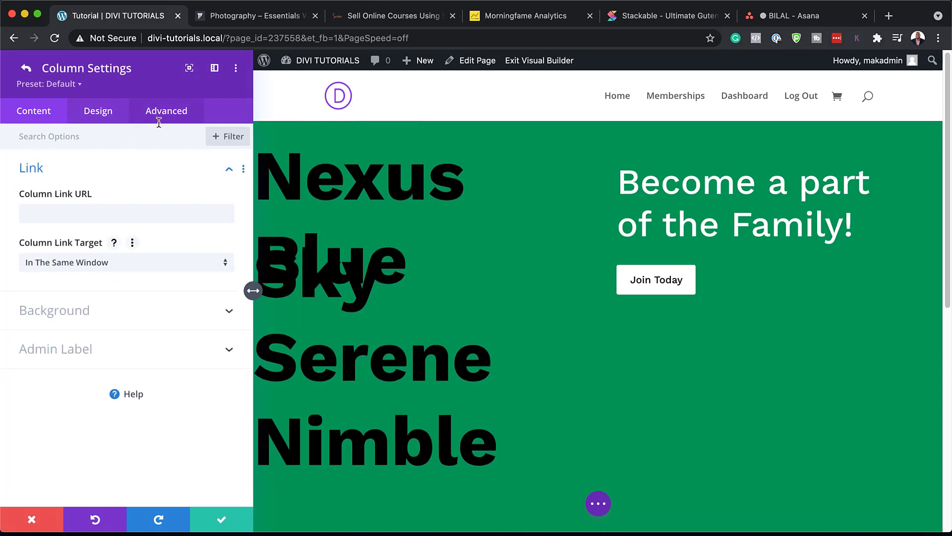
click(174, 117)
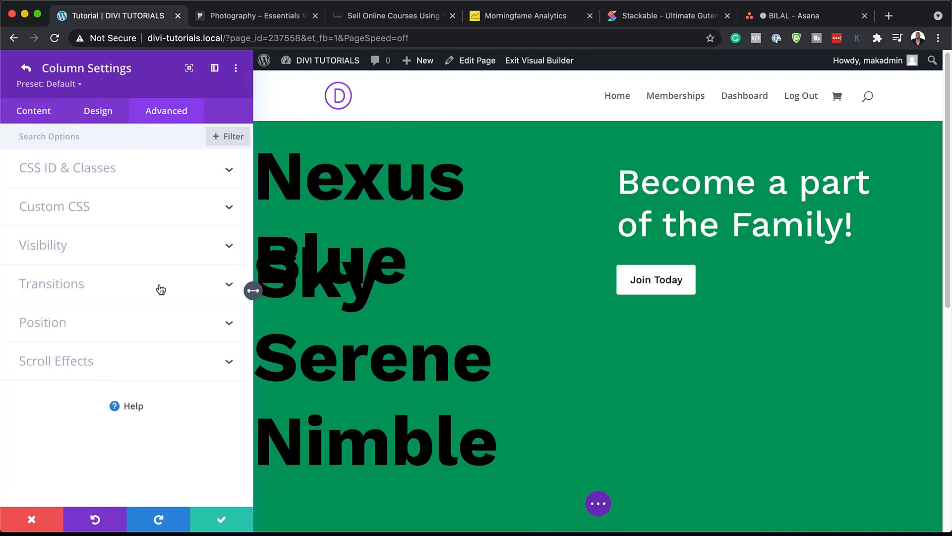
click(85, 363)
scroll(84, 366, down, 2)
click(123, 270)
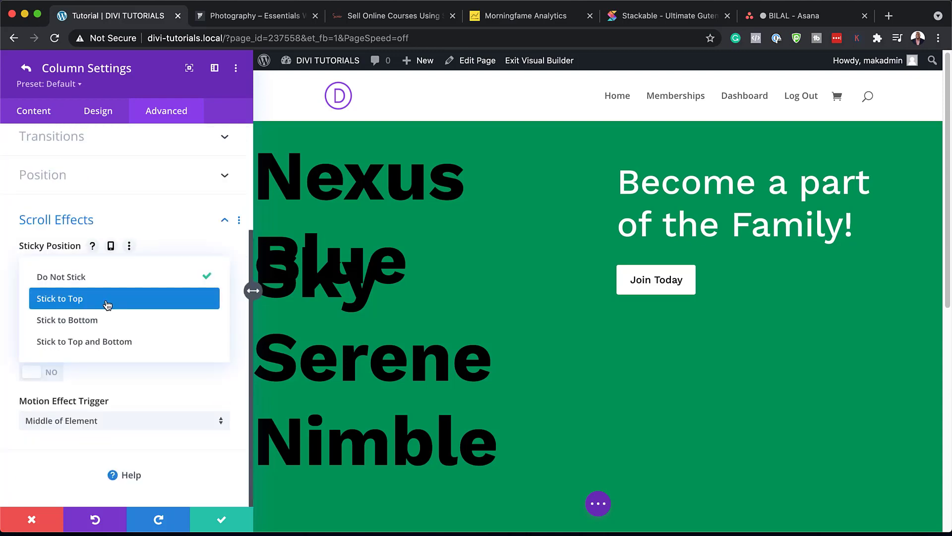
click(107, 300)
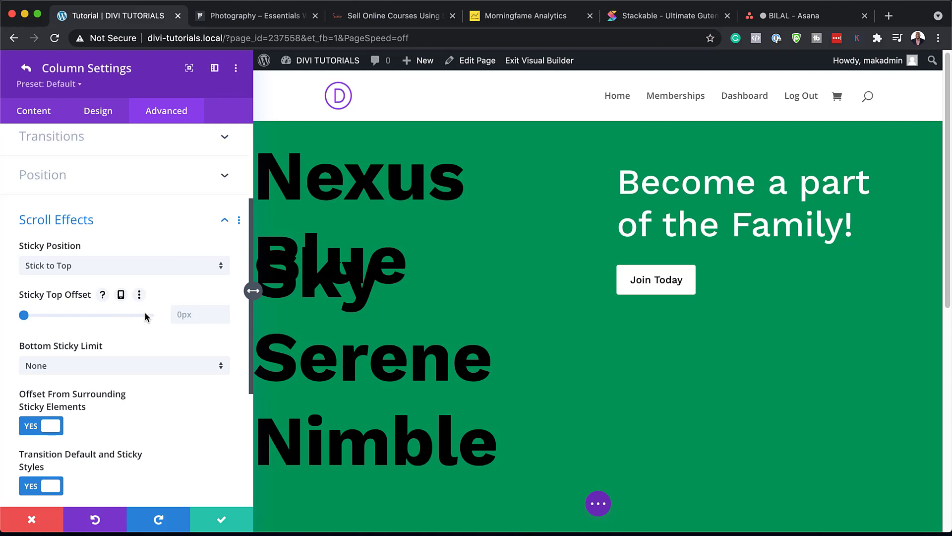
Give the sticky column an 80px top offset and a Section bottom sticky limit, and save the column and row settings.
click(190, 314)
text(80px)
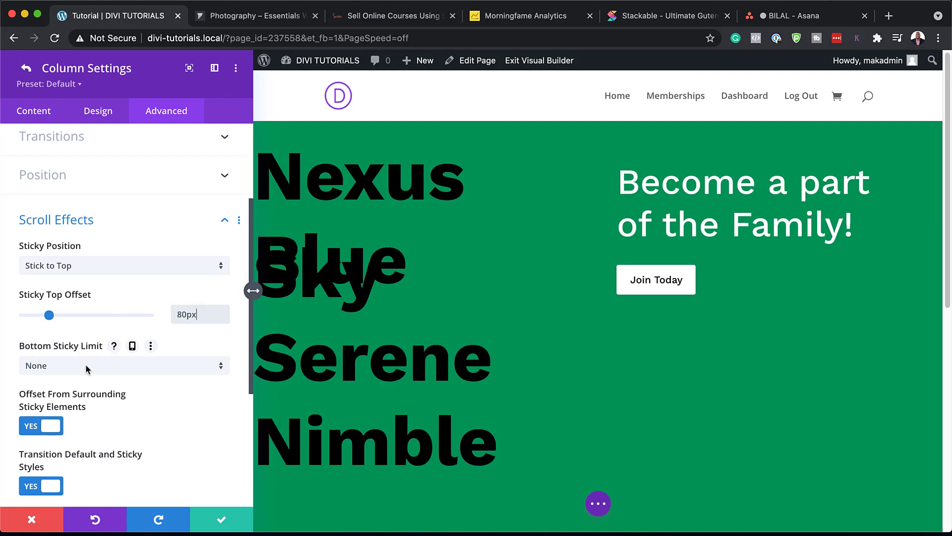
click(86, 366)
click(107, 421)
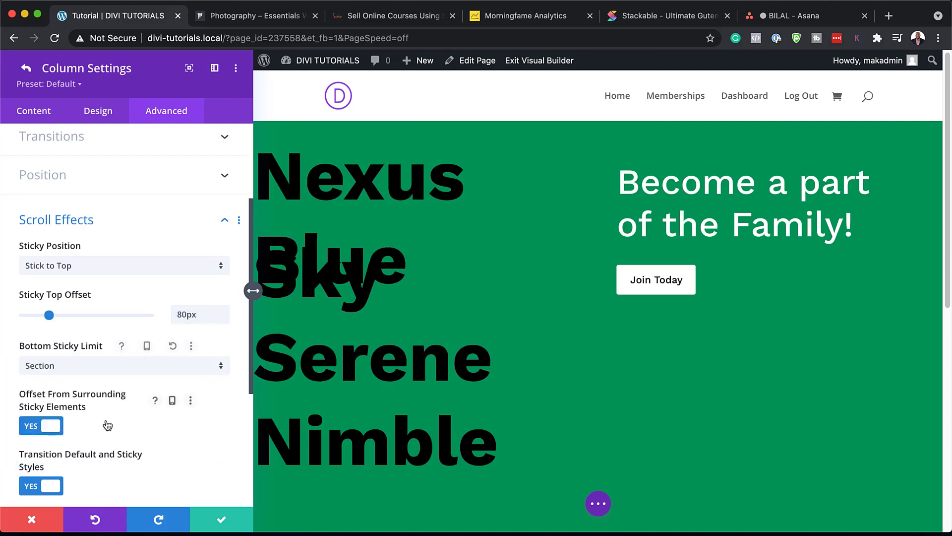
scroll(107, 425, down, 1)
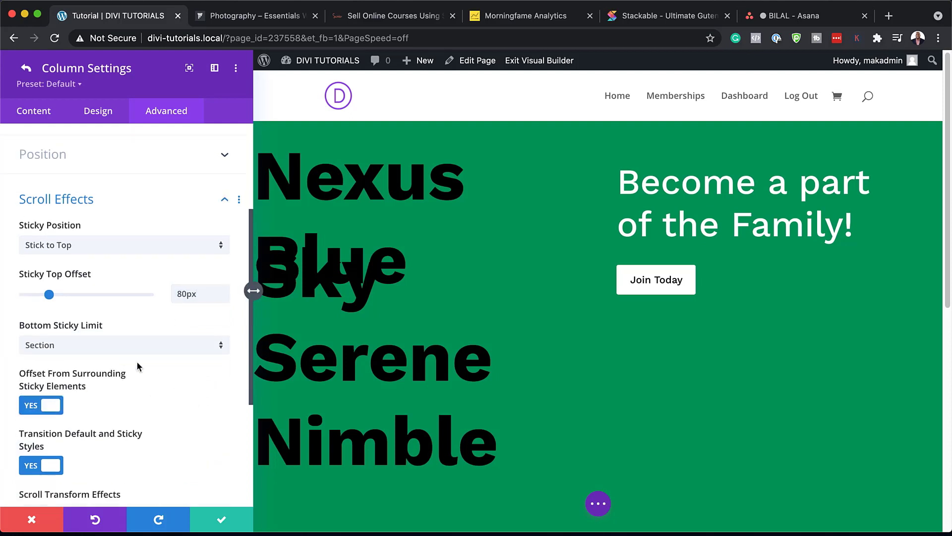
click(225, 521)
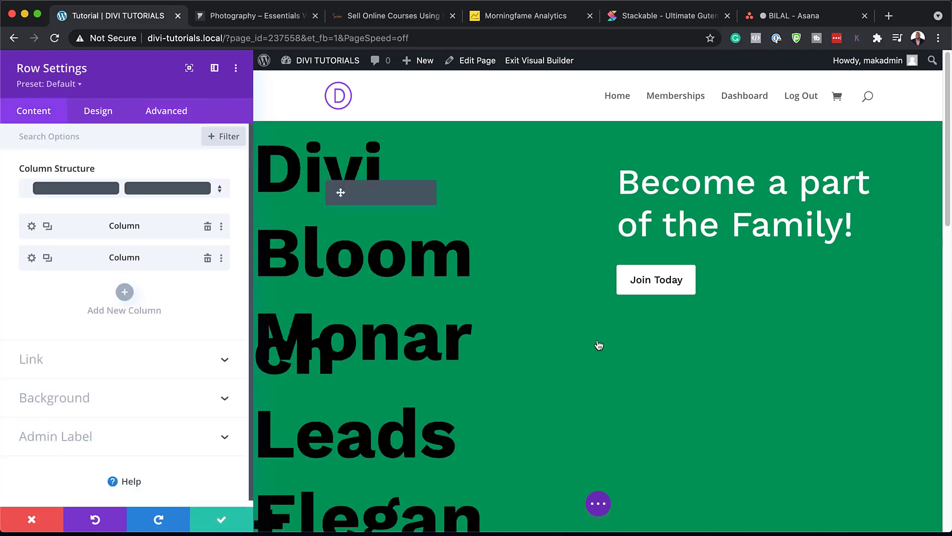
click(225, 521)
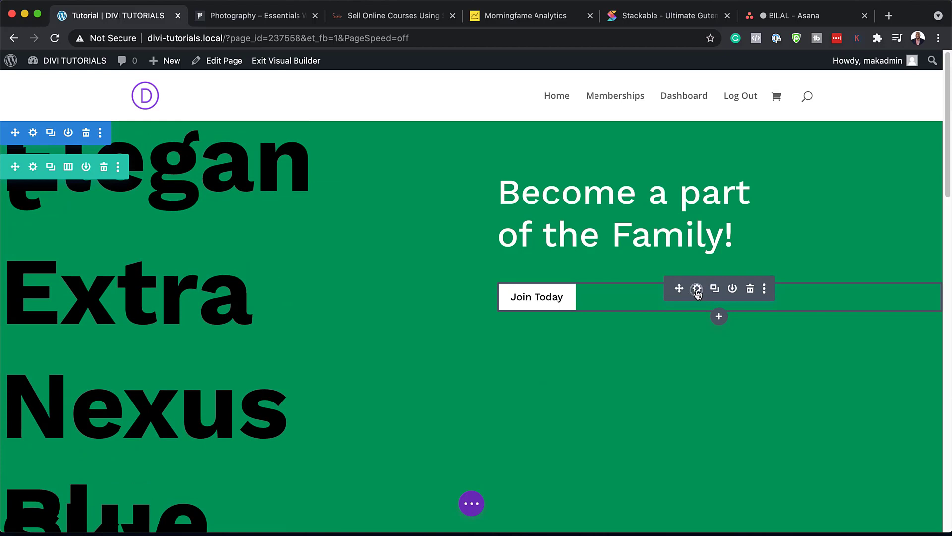
Enable sticky styling for the Join Today button's background and set its sticky background color to white.
click(697, 290)
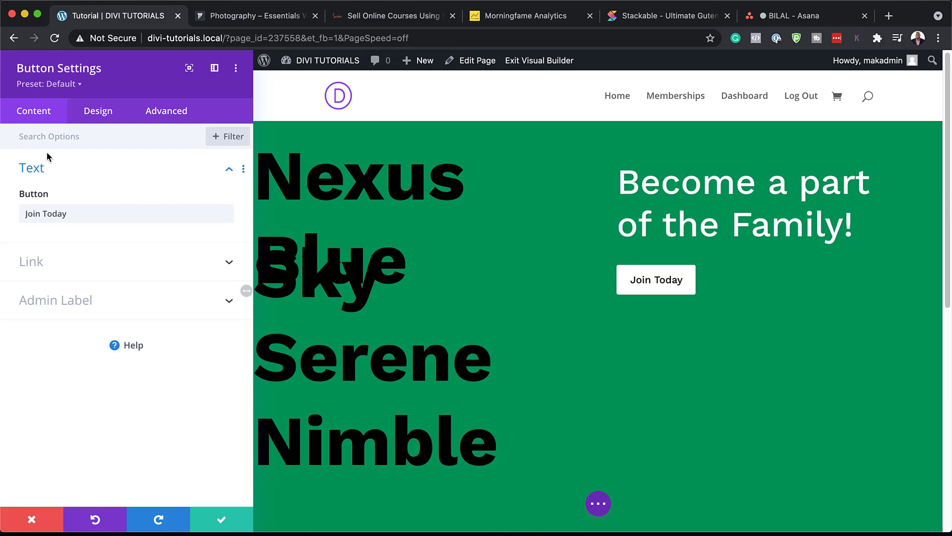
click(99, 112)
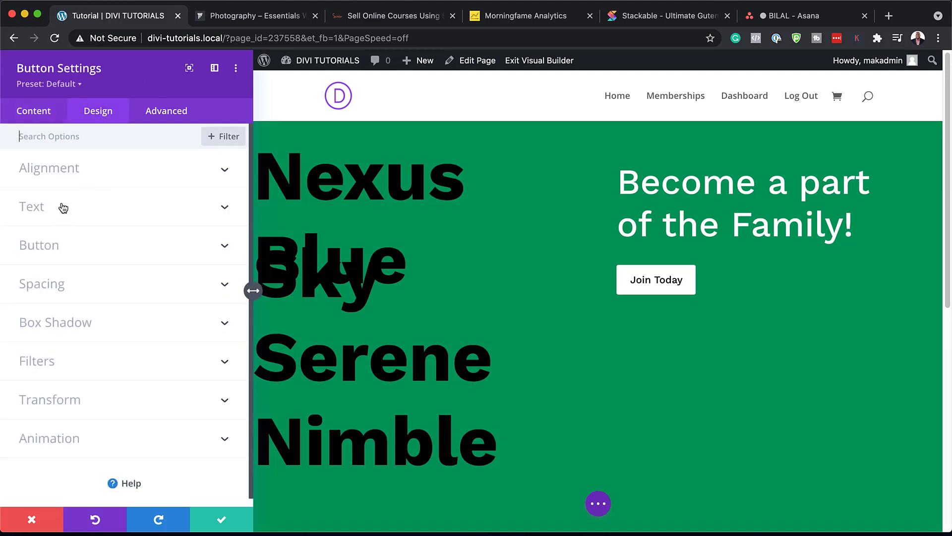
click(56, 247)
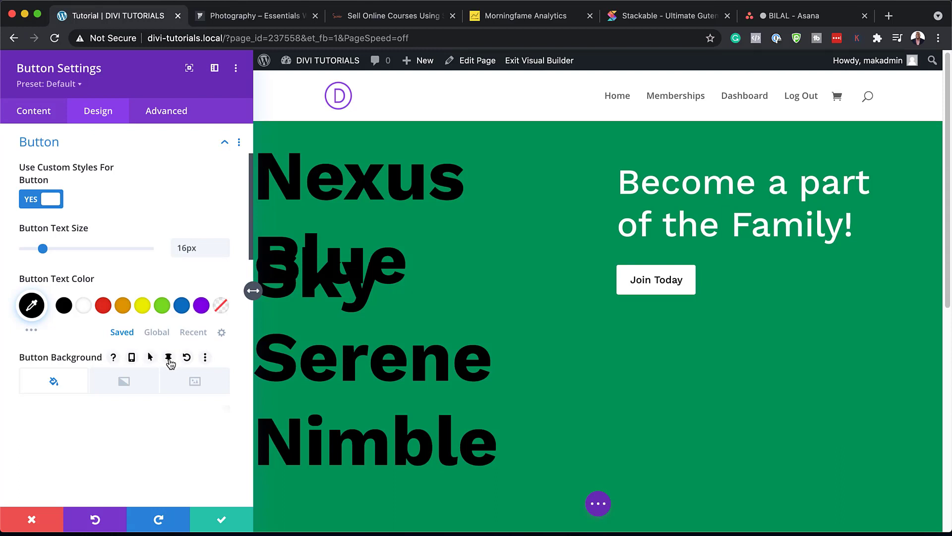
click(169, 358)
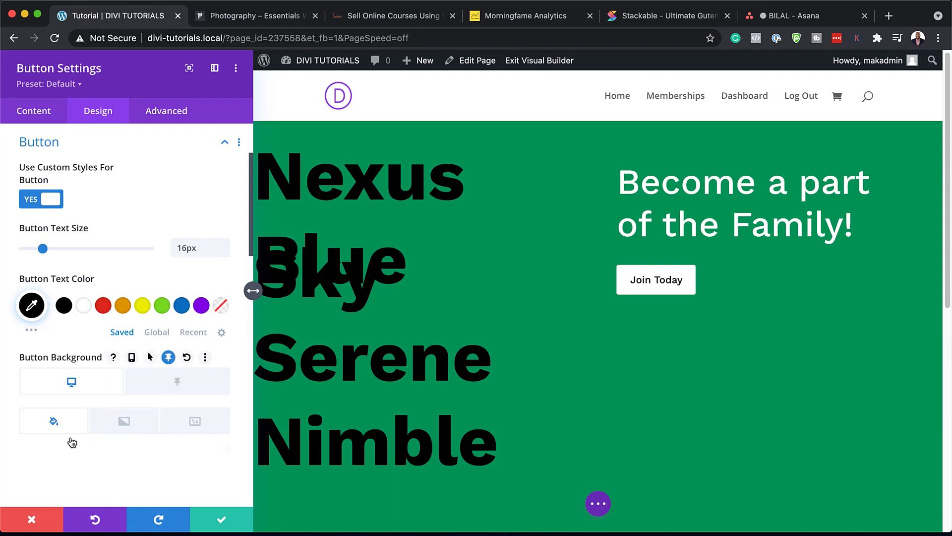
scroll(72, 439, down, 1)
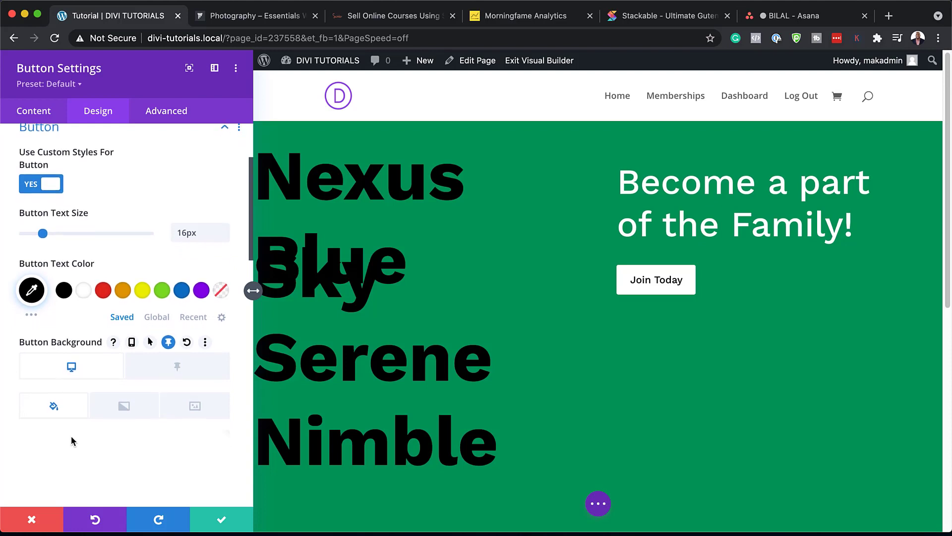
scroll(72, 441, down, 2)
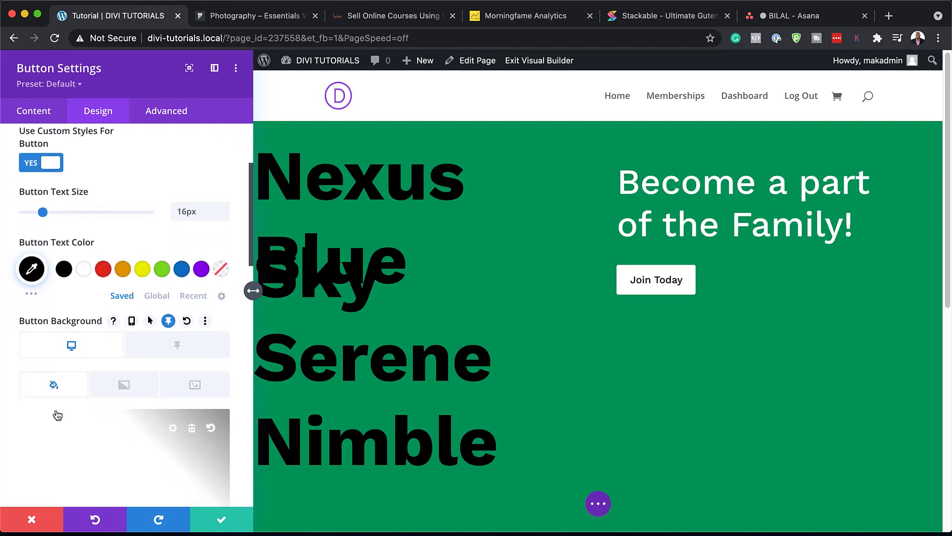
scroll(147, 392, down, 2)
click(201, 325)
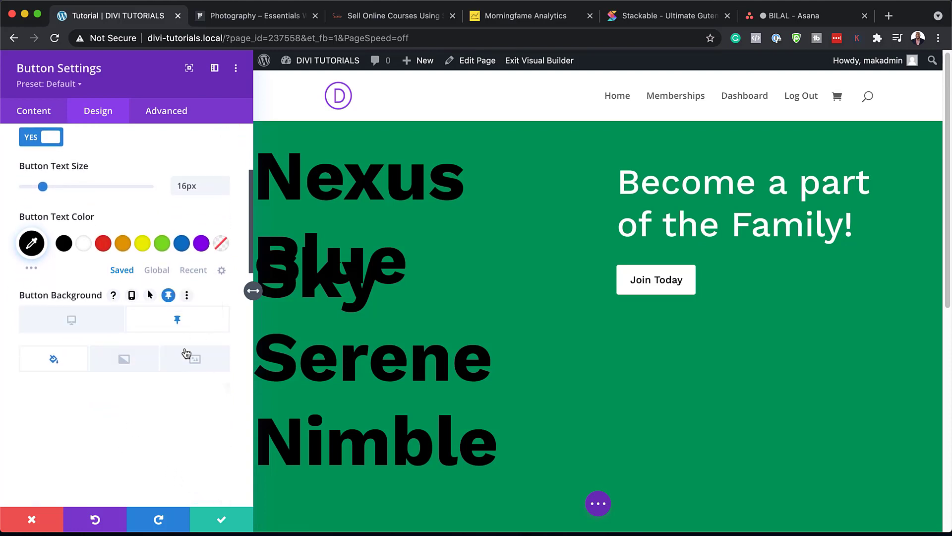
scroll(179, 367, down, 5)
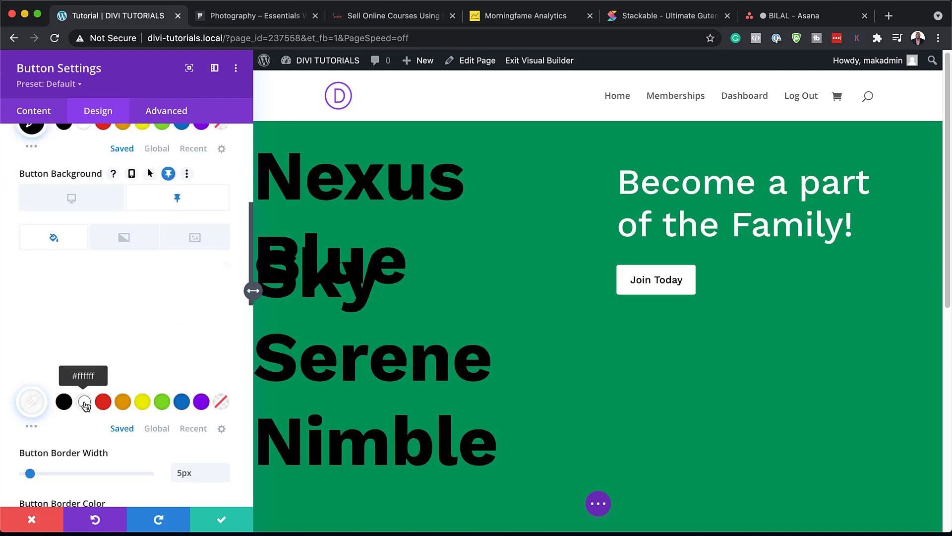
click(84, 403)
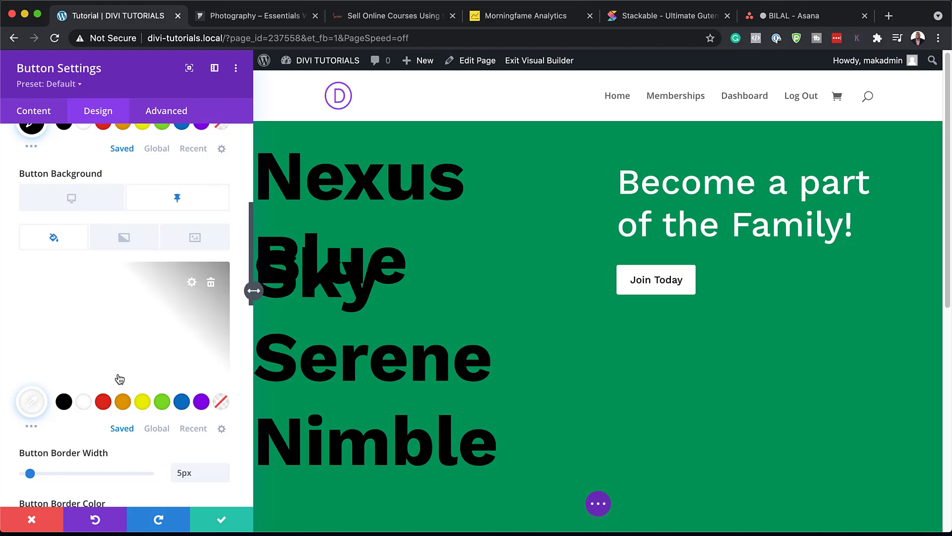
Set the button's text color to white and its sticky background to black, and save the button module.
scroll(184, 451, down, 2)
scroll(183, 450, down, 4)
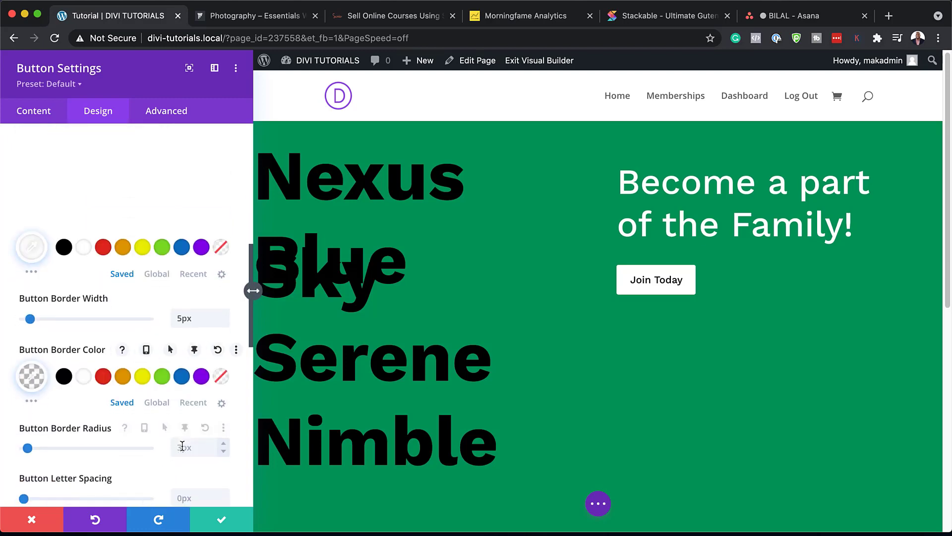
scroll(119, 337, up, 5)
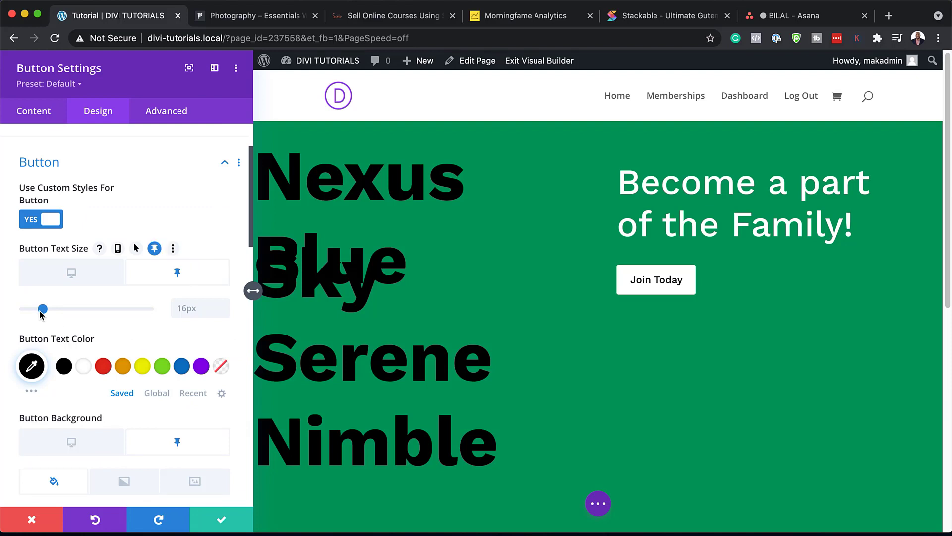
click(84, 368)
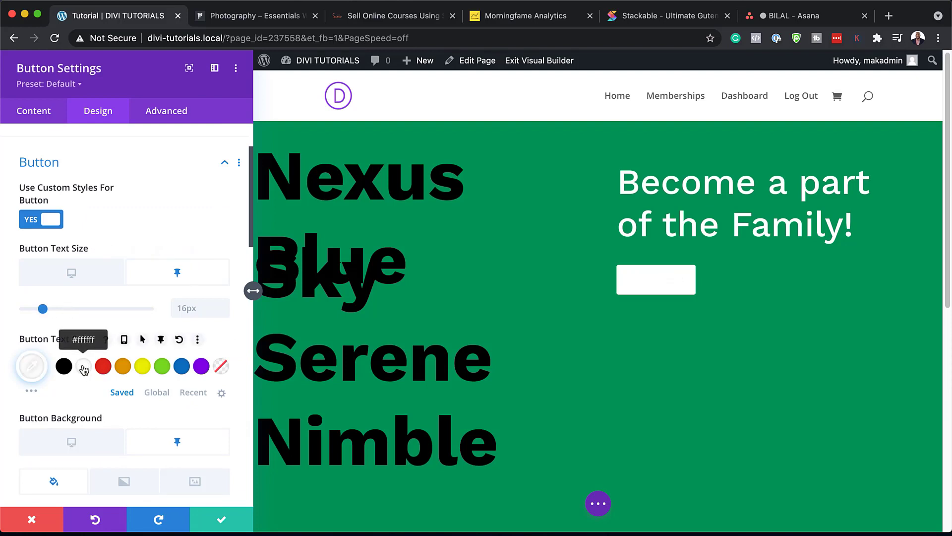
scroll(83, 373, down, 4)
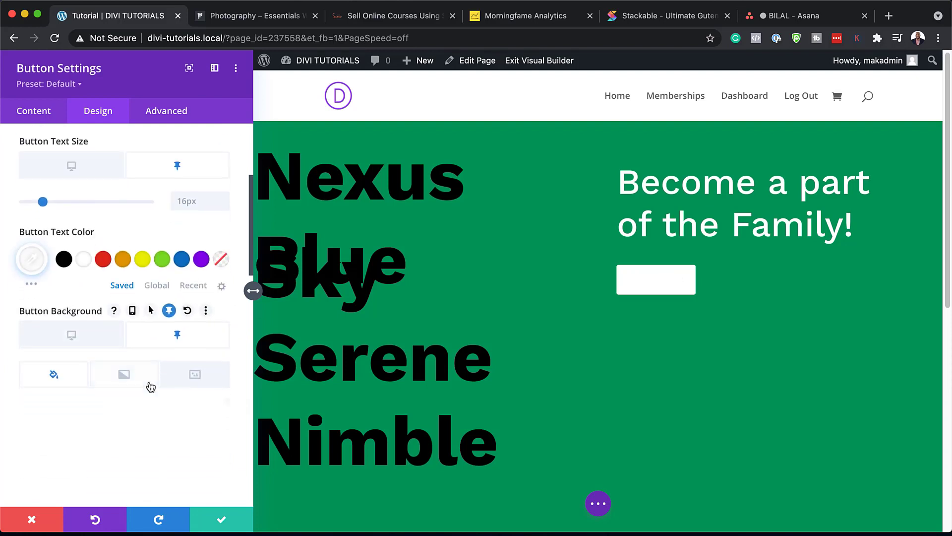
scroll(151, 387, down, 4)
click(63, 435)
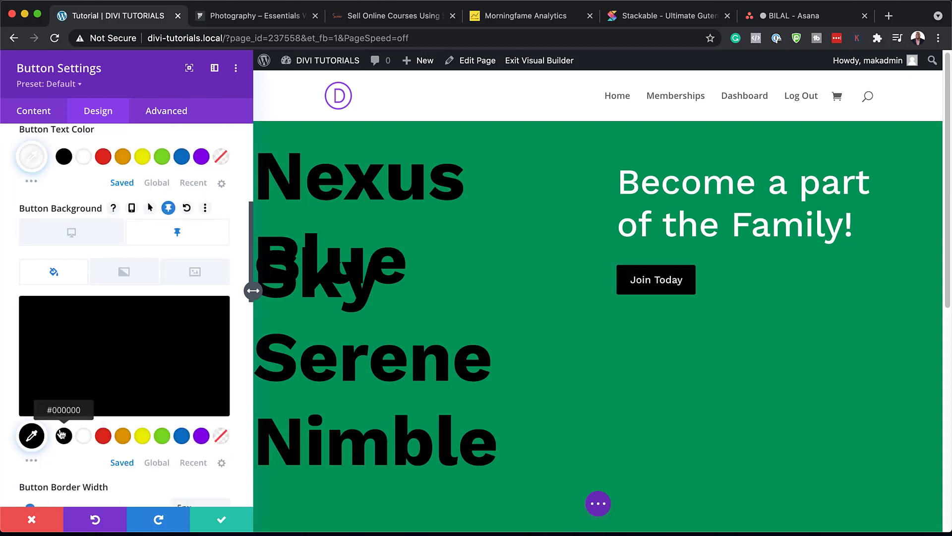
scroll(161, 352, up, 1)
mouse_move(161, 353)
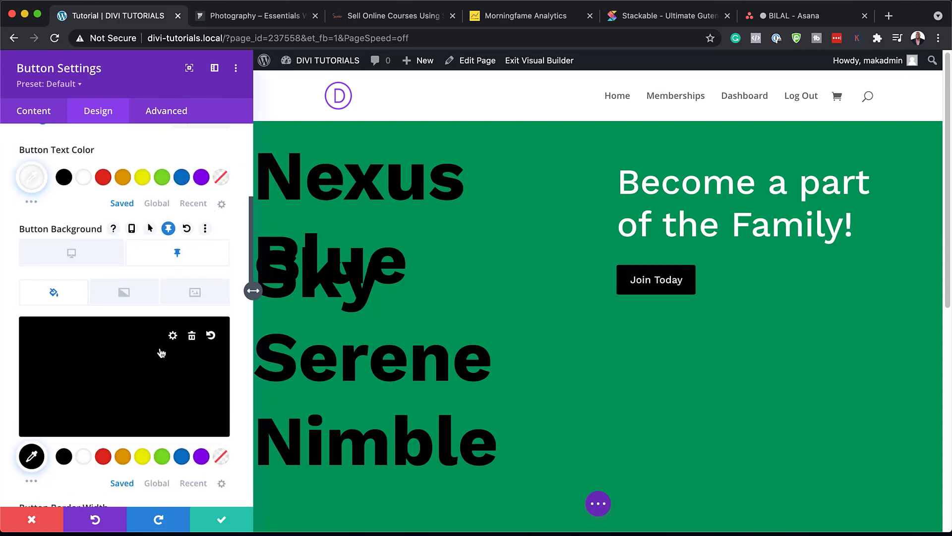
scroll(161, 352, up, 2)
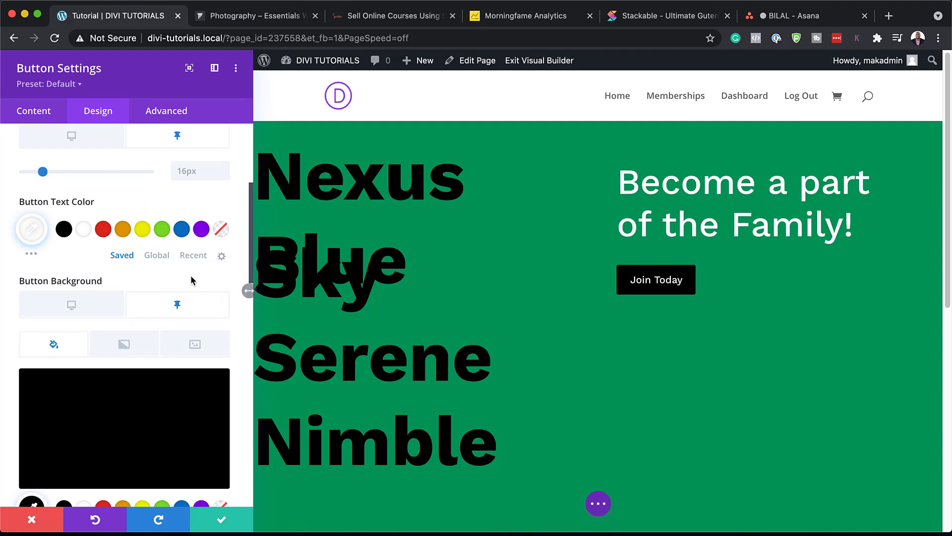
click(223, 519)
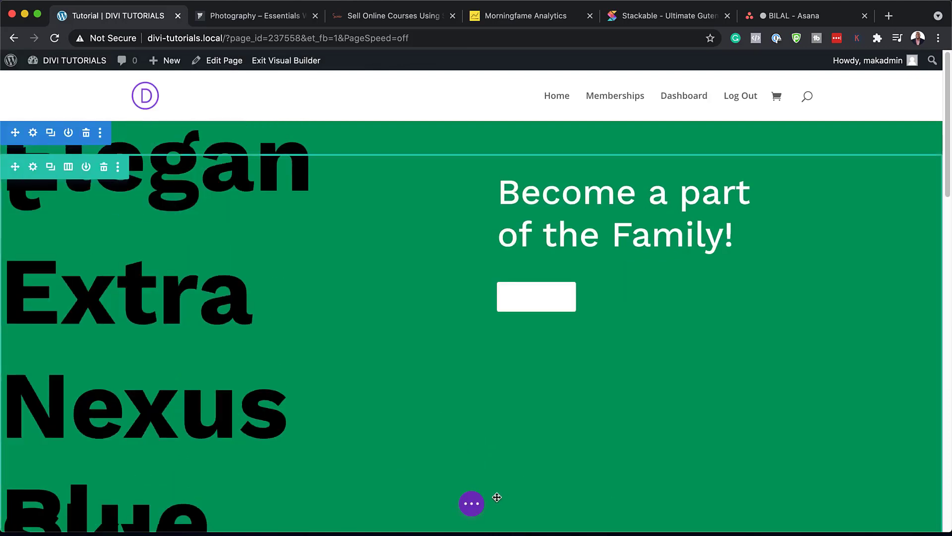
Publish the Tutorial page from the builder's page options.
click(472, 503)
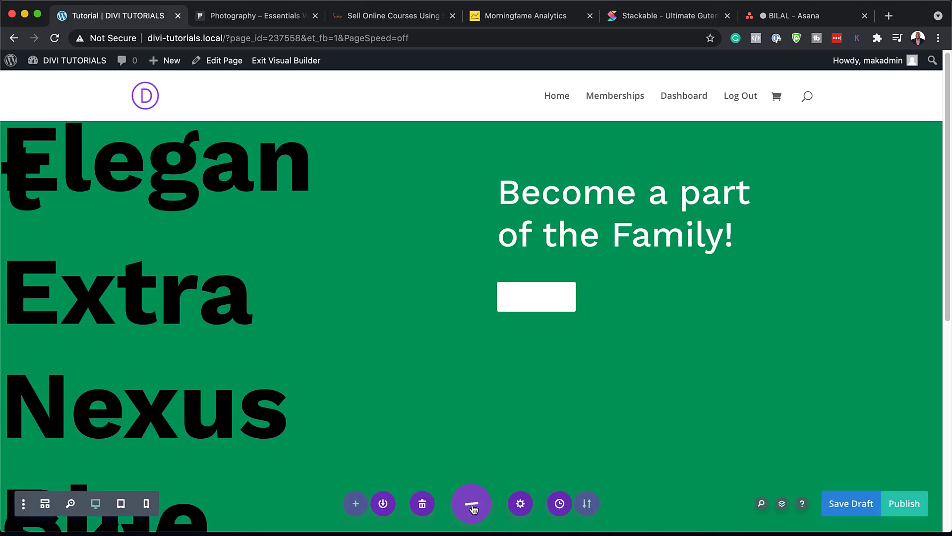
click(899, 506)
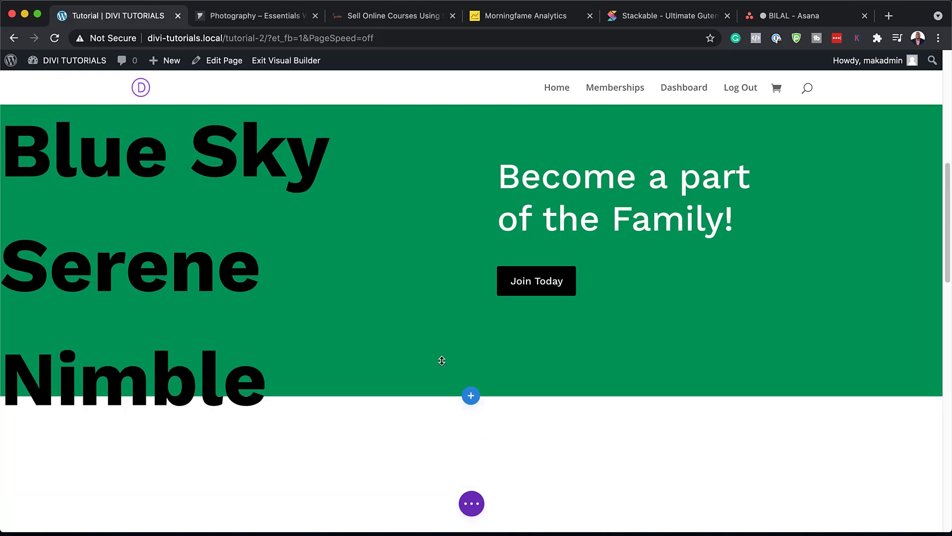
Check the scroll motion and sticky column in the builder, and save the page before exiting the Visual Builder.
scroll(440, 359, up, 5)
scroll(404, 451, down, 5)
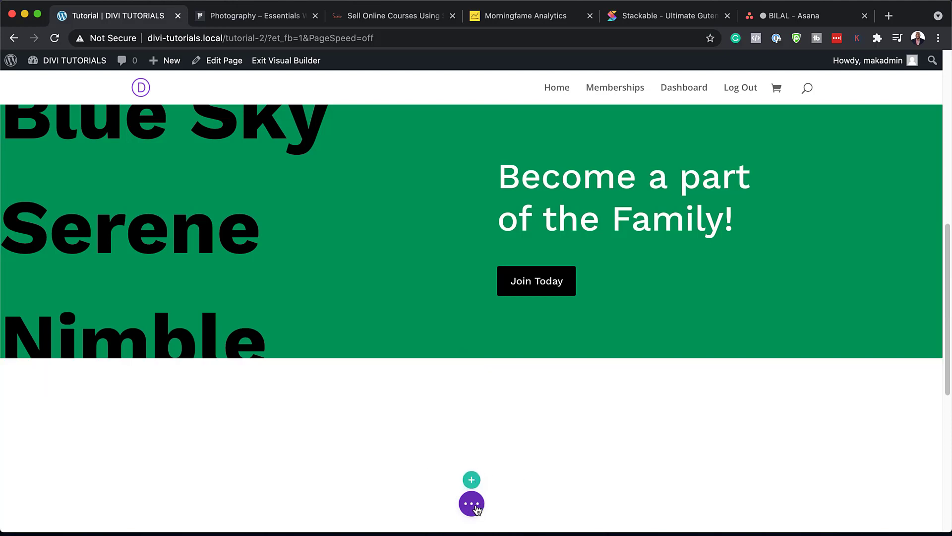
click(471, 503)
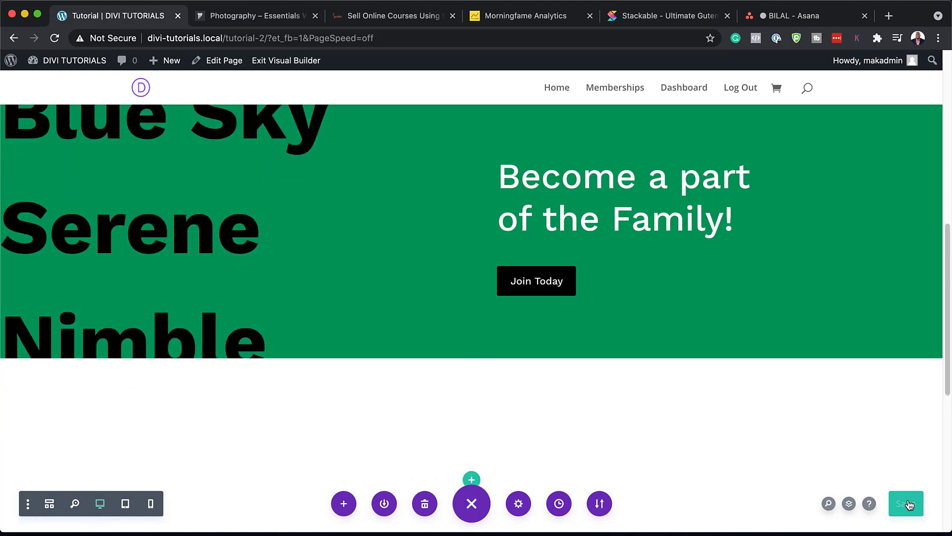
click(280, 61)
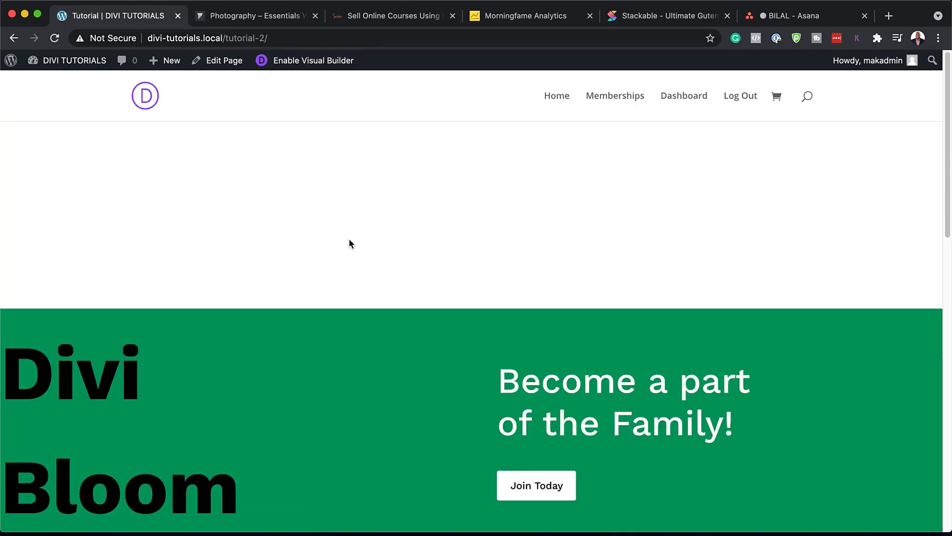
Examine the live Tutorial page's scrolling product names, sticky heading and Join Today button style through the full page and back up.
scroll(402, 306, down, 5)
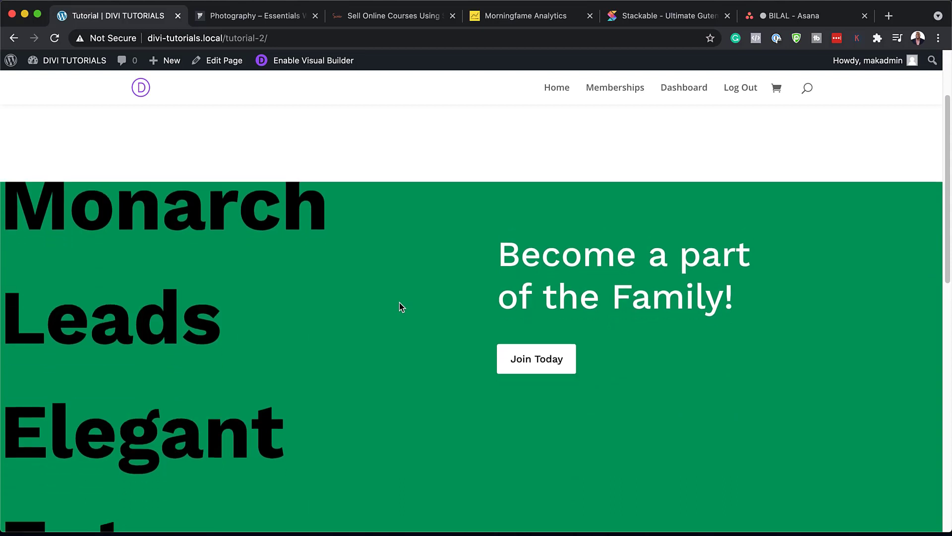
scroll(399, 302, down, 4)
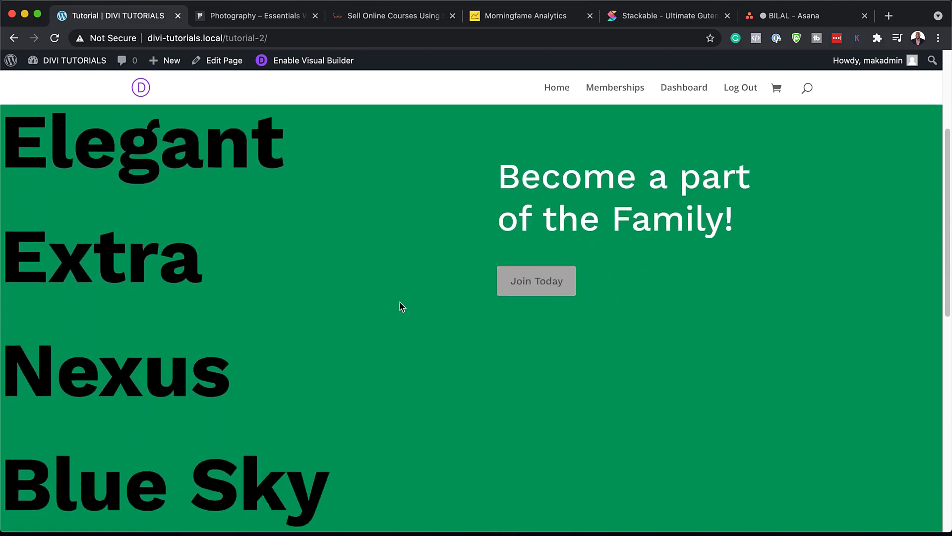
scroll(400, 302, down, 2)
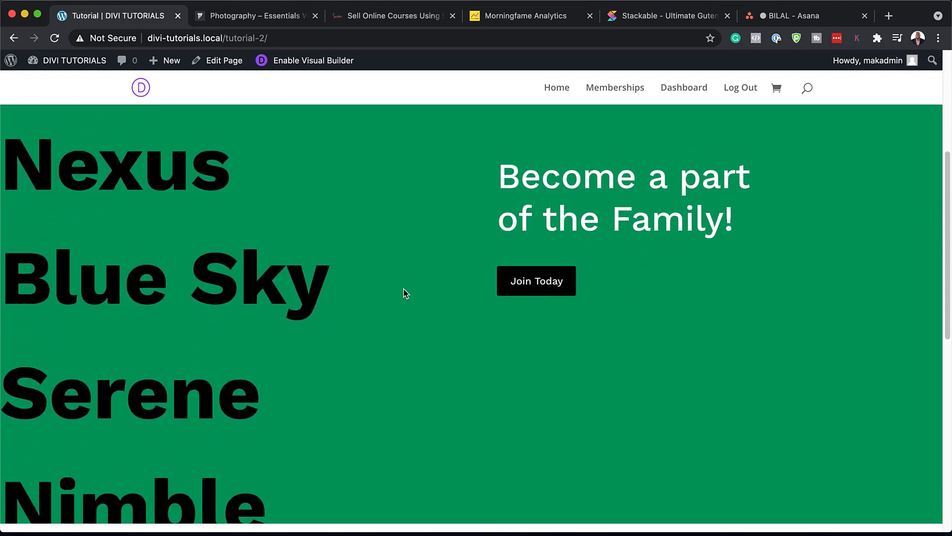
scroll(403, 293, down, 2)
scroll(403, 293, down, 6)
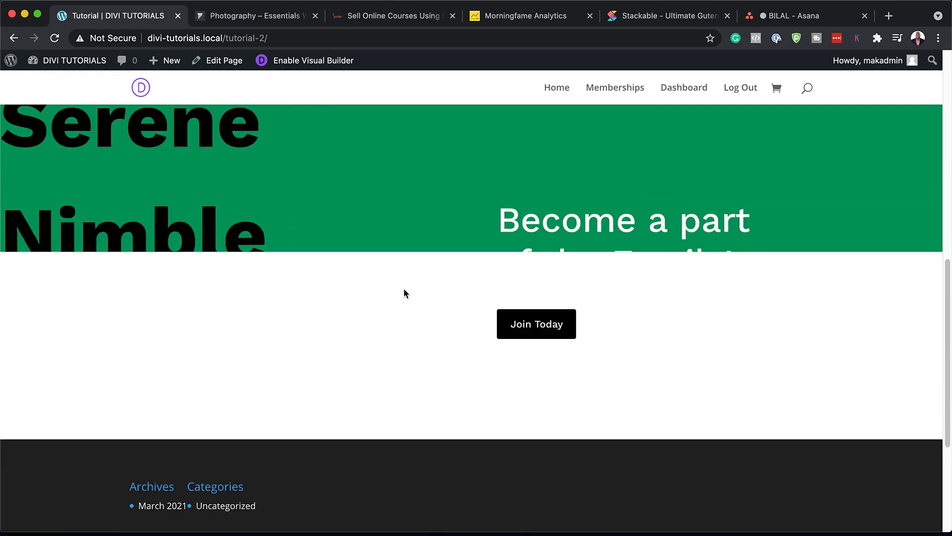
scroll(403, 292, down, 3)
scroll(403, 291, up, 6)
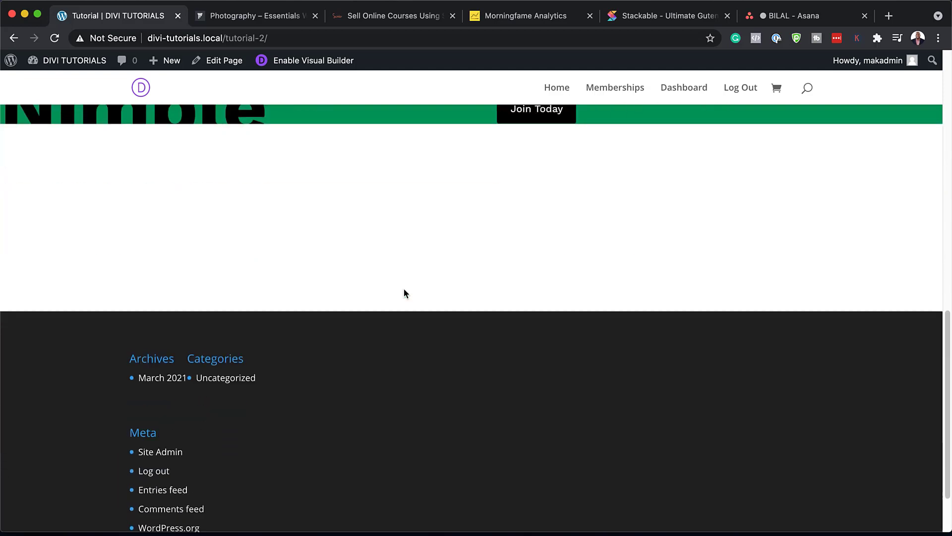
scroll(404, 293, up, 12)
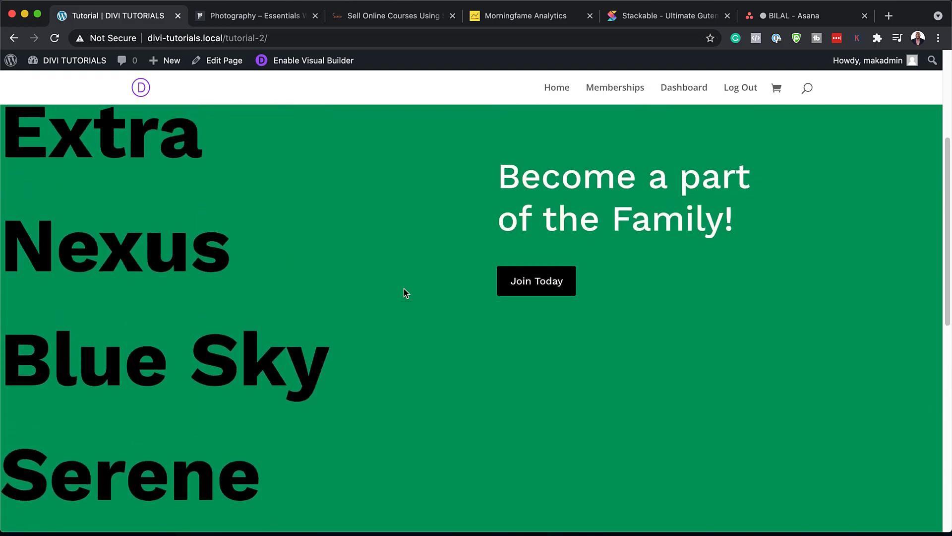
scroll(404, 292, up, 4)
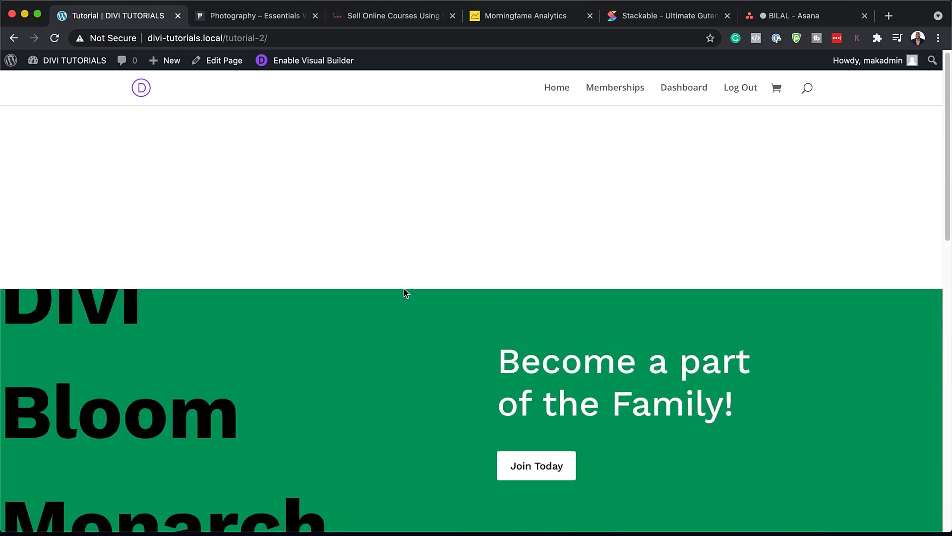